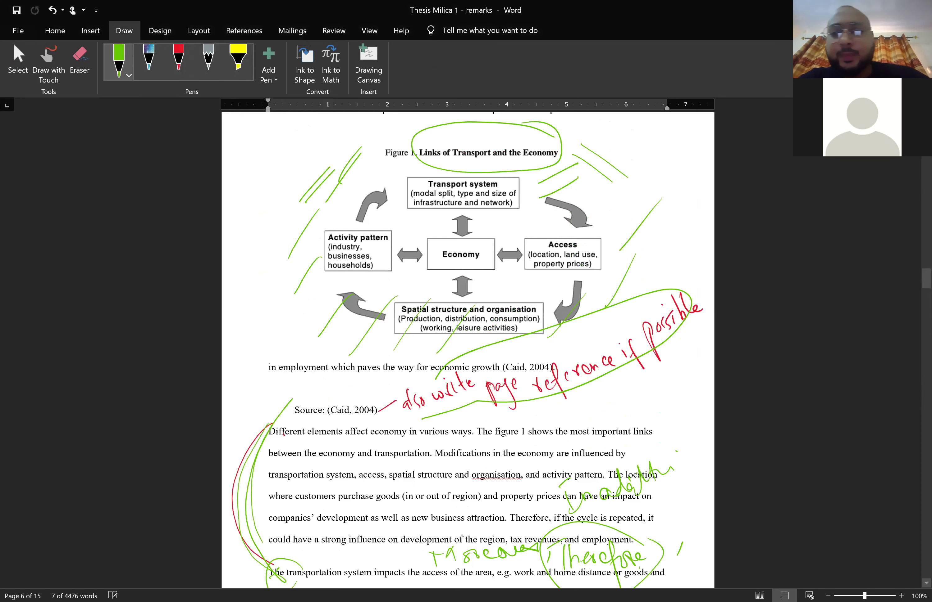
Handwrite "APA" in green ink beside the 2.1.4.4 heading, with double lines above and below the word.
scroll(468, 350, down, 2)
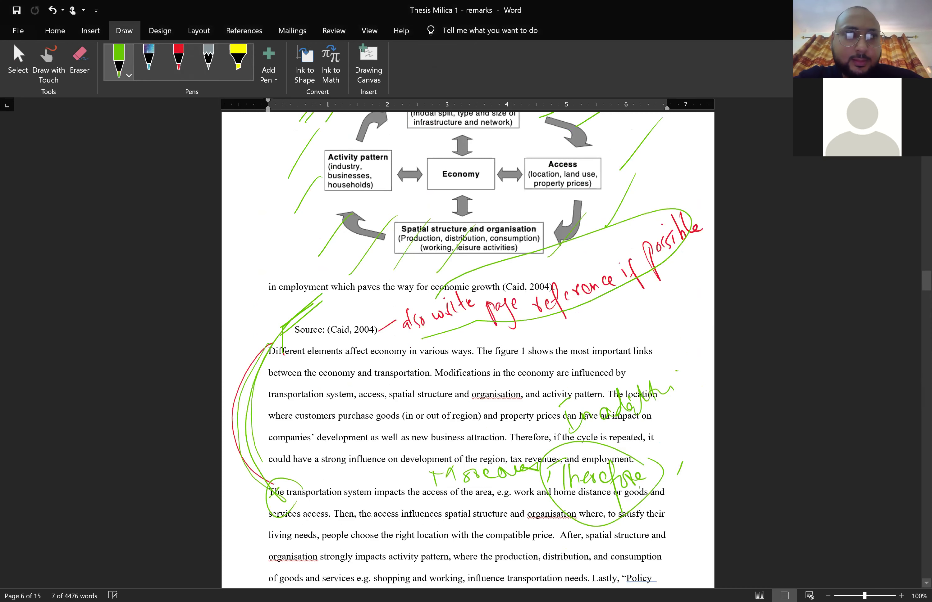
scroll(468, 349, down, 20)
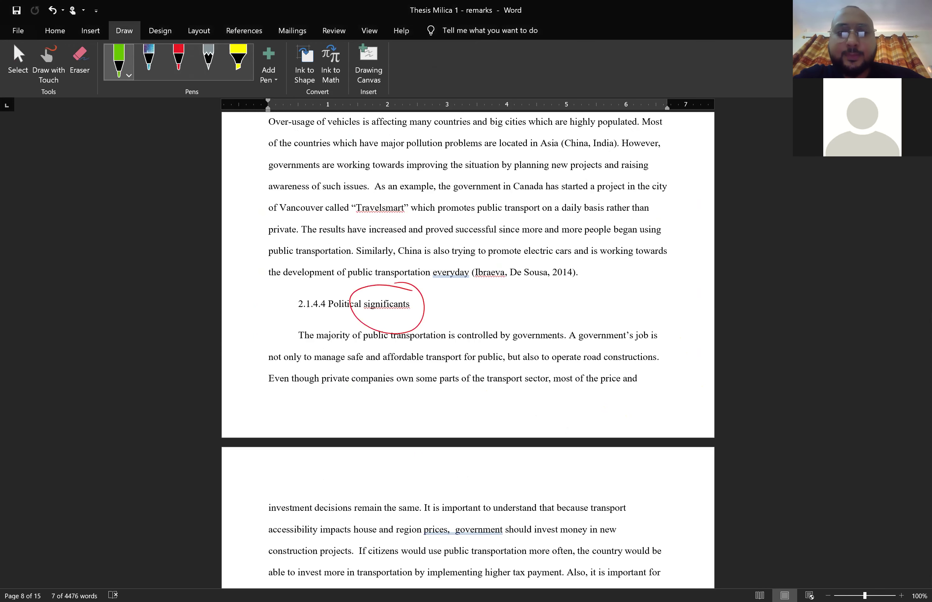
scroll(466, 352, up, 1)
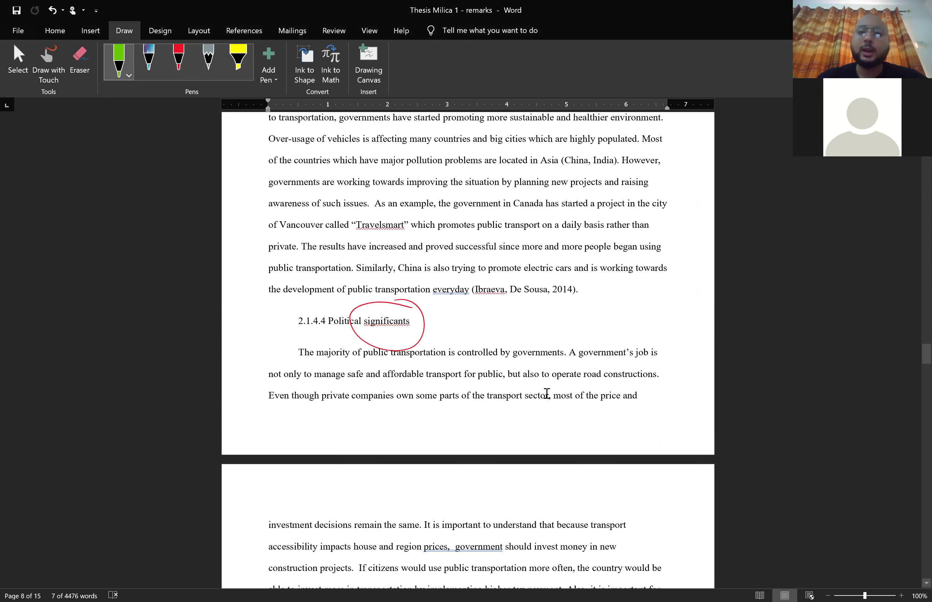
mouse_move(579, 336)
mouse_down()
mouse_move(591, 307)
mouse_move(606, 313)
mouse_move(607, 336)
mouse_up()
mouse_move(610, 309)
mouse_down()
mouse_move(616, 327)
mouse_move(623, 313)
mouse_up()
drag(579, 364, 639, 330)
mouse_move(595, 292)
mouse_down()
mouse_move(543, 321)
mouse_move(541, 333)
mouse_up()
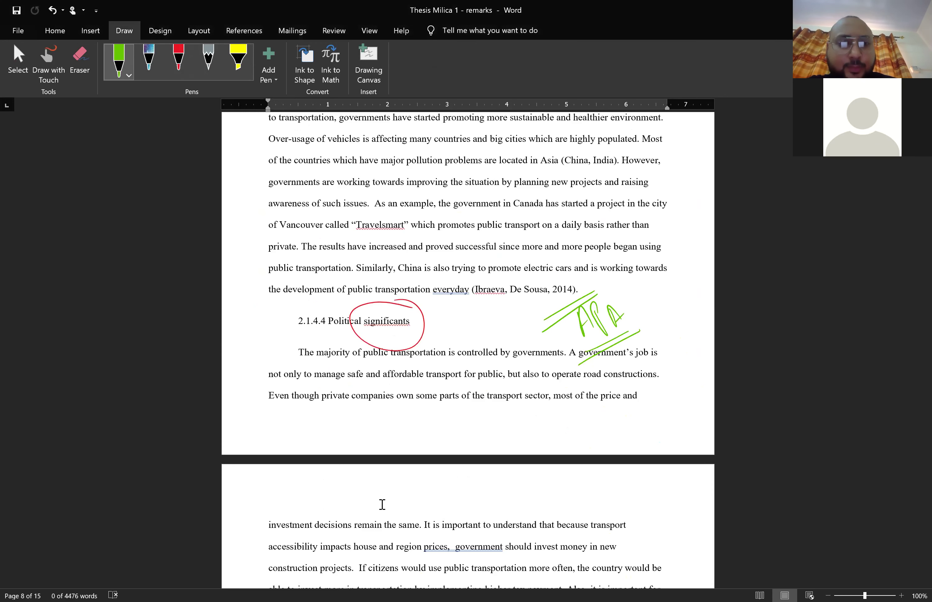
Review the thesis text and existing remarks from section 2.1.4 Regulation of transportation through section 2.1.5.
scroll(382, 505, down, 7)
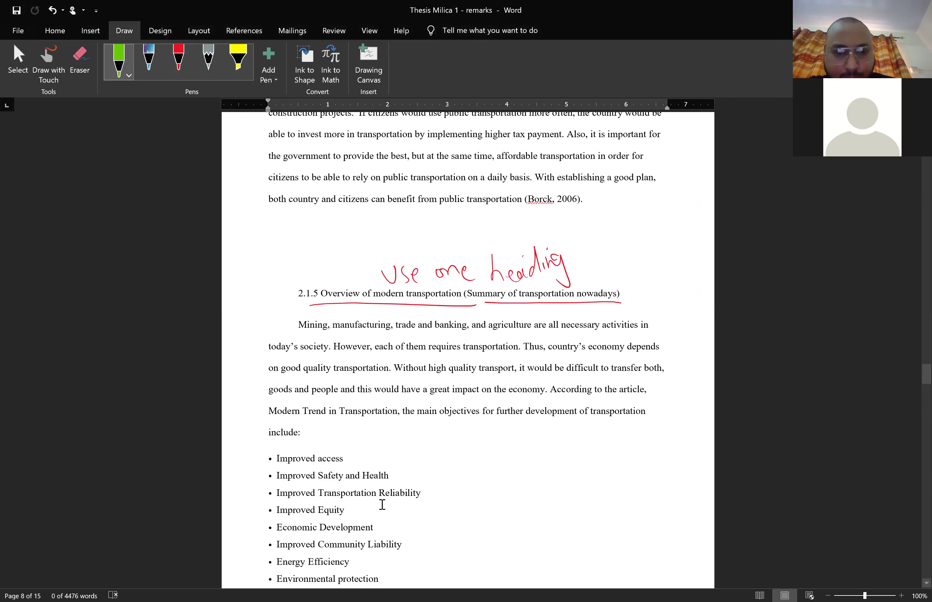
scroll(382, 504, up, 8)
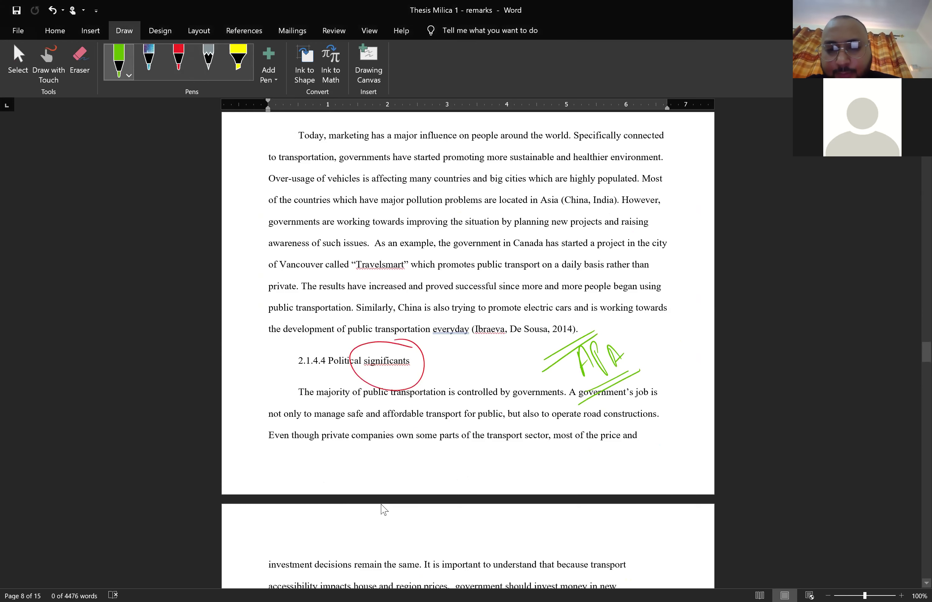
scroll(383, 510, down, 4)
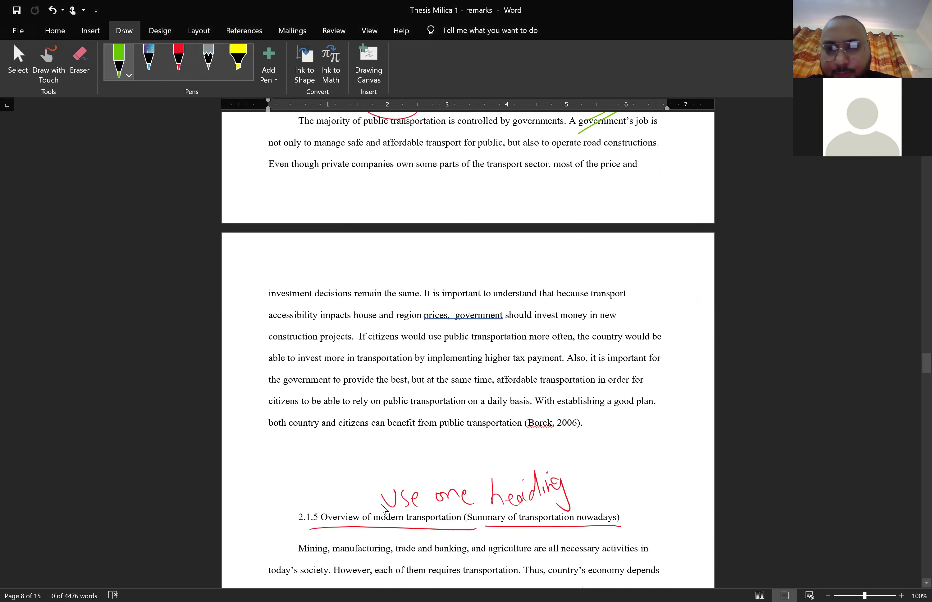
scroll(384, 509, up, 15)
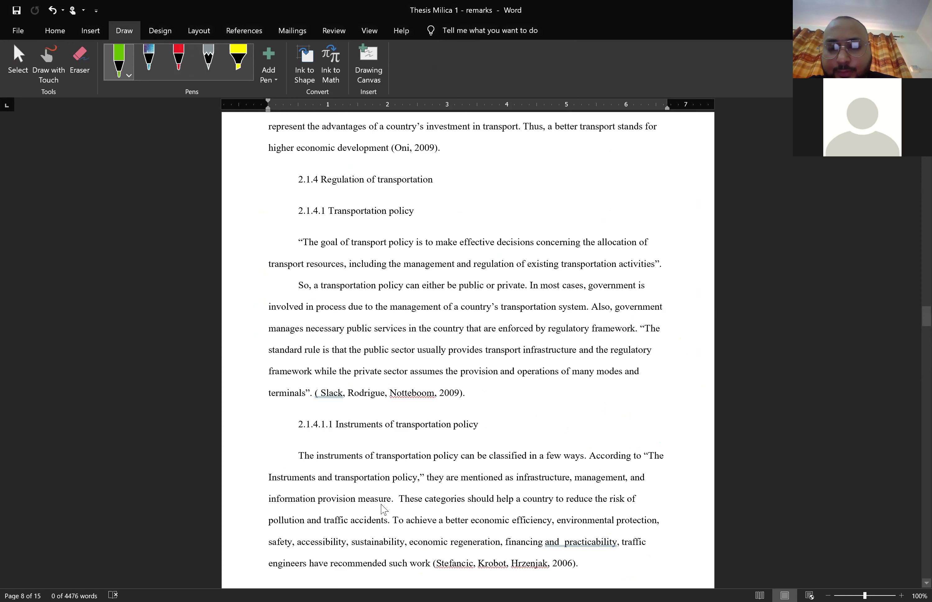
scroll(383, 509, down, 15)
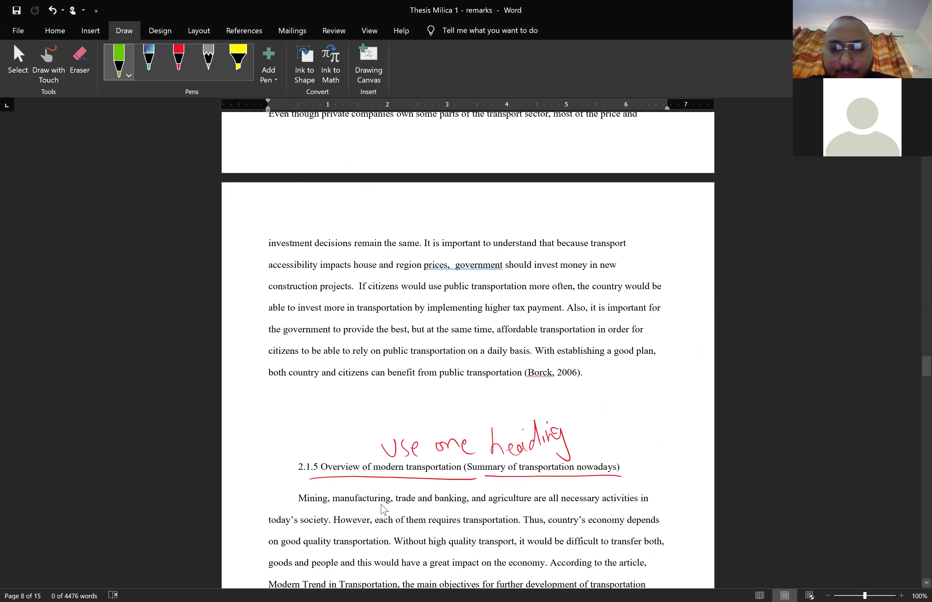
scroll(383, 510, down, 5)
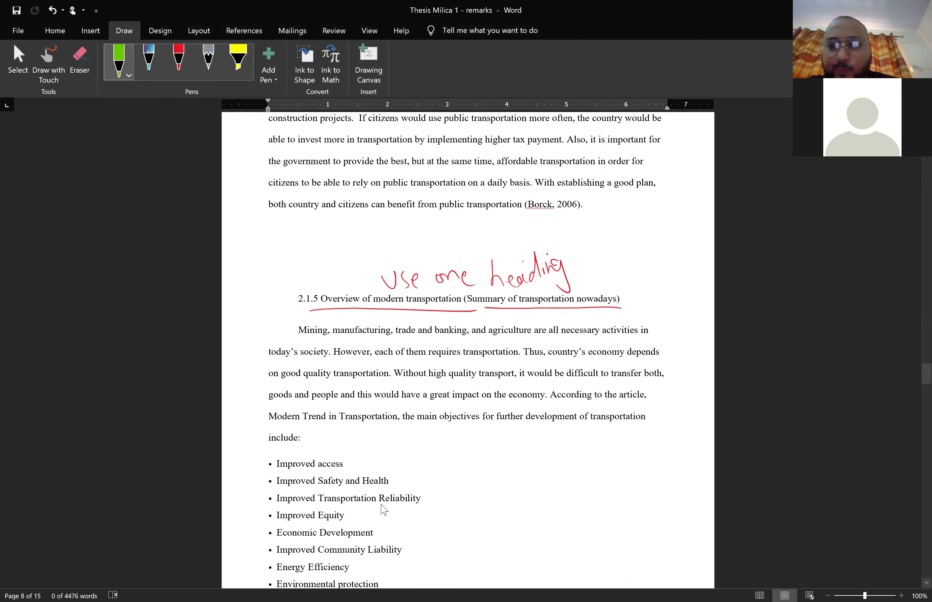
scroll(383, 510, down, 1)
scroll(384, 510, up, 5)
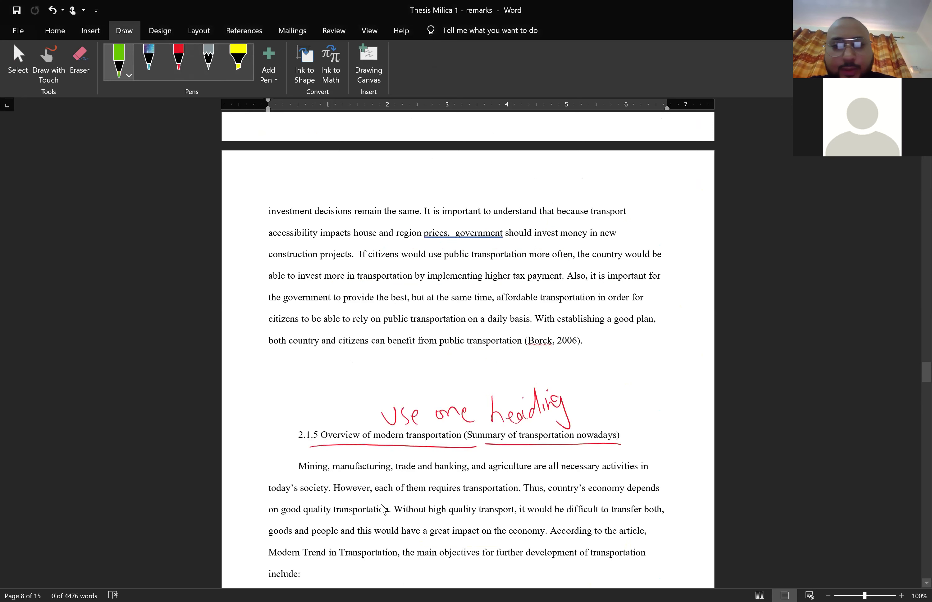
scroll(384, 510, up, 15)
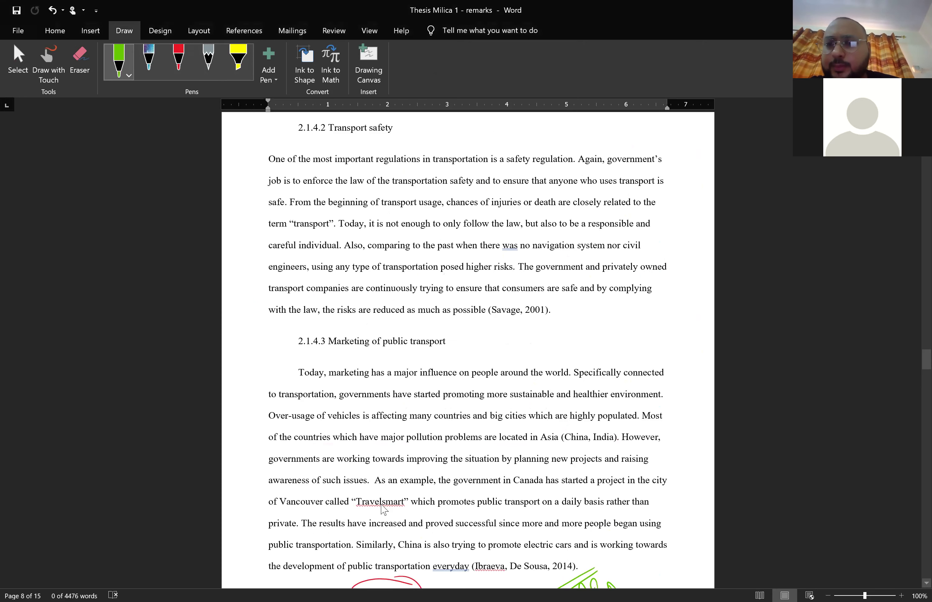
Underline the word "everyday" at the end of section 2.1.4.3 with two short green strokes.
scroll(383, 507, down, 12)
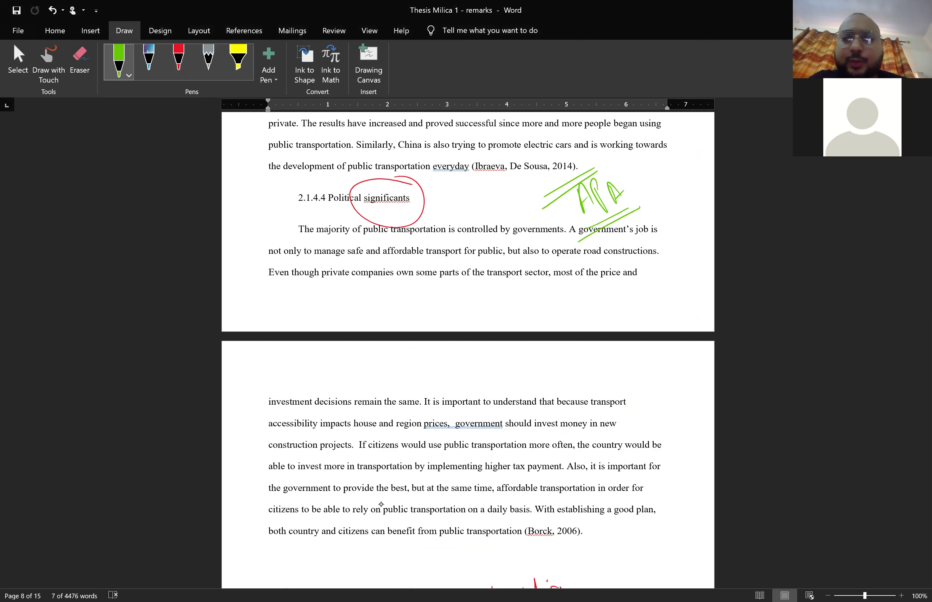
drag(434, 188, 454, 176)
drag(442, 187, 460, 176)
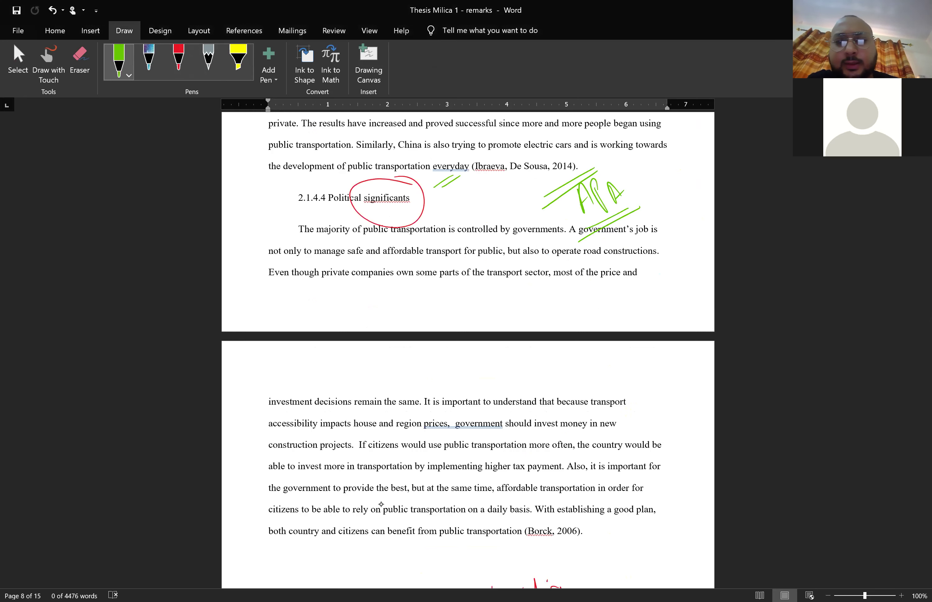
Handwrite "ce" in green beside the 2.1.4.4 heading and circle the ending of "significants".
scroll(381, 504, up, 1)
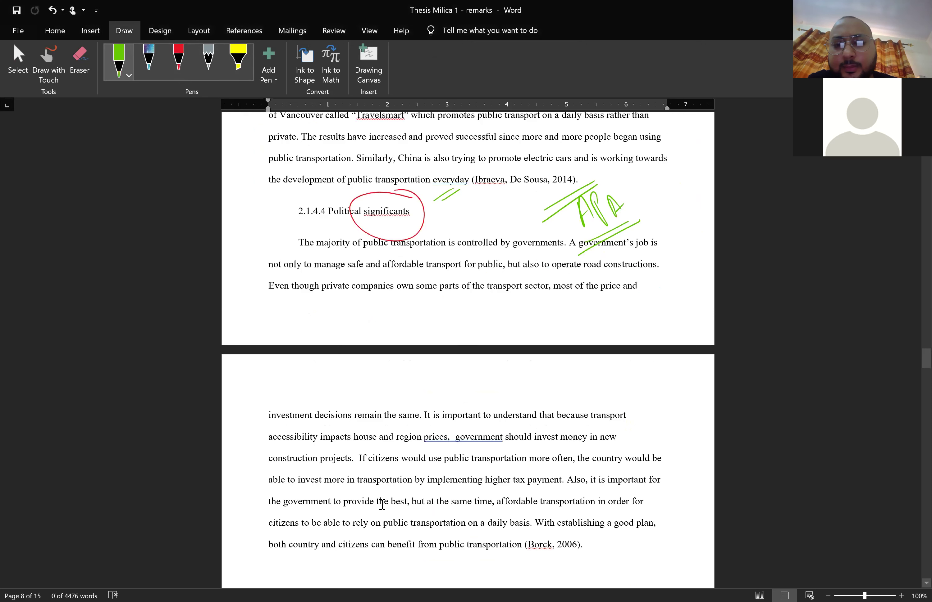
scroll(381, 504, up, 1)
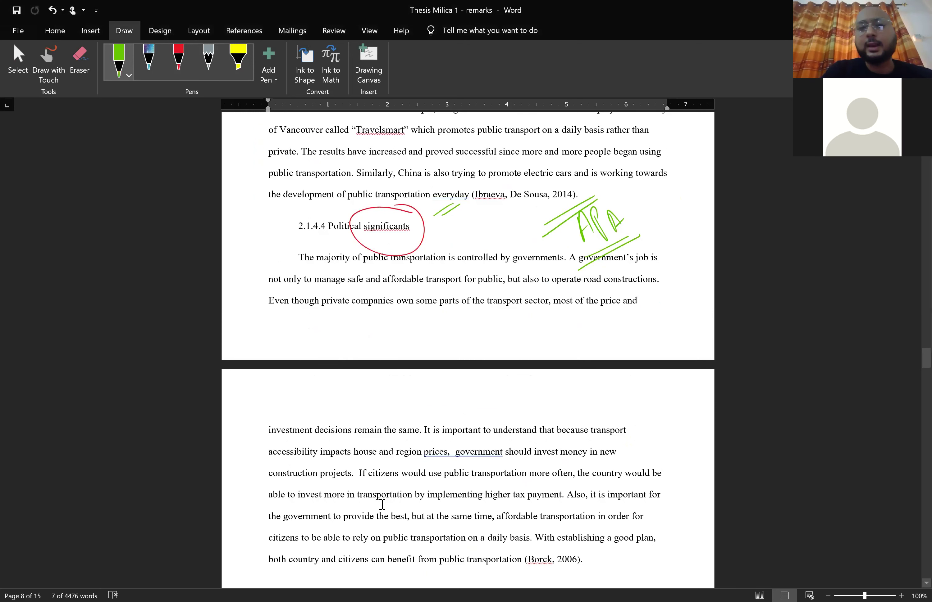
drag(459, 224, 456, 236)
drag(462, 232, 474, 233)
mouse_move(402, 229)
mouse_down()
mouse_move(407, 218)
mouse_move(395, 222)
mouse_up()
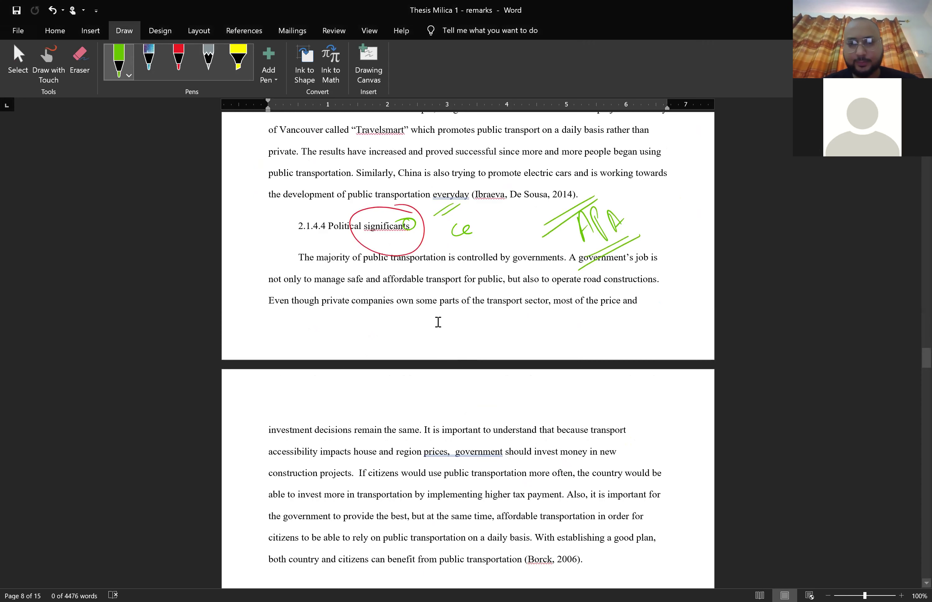
Handwrite the correction "significance" diagonally across the 2.1.4.4 paragraph in green and emphasize it and the "ce" note with lines.
scroll(438, 322, down, 5)
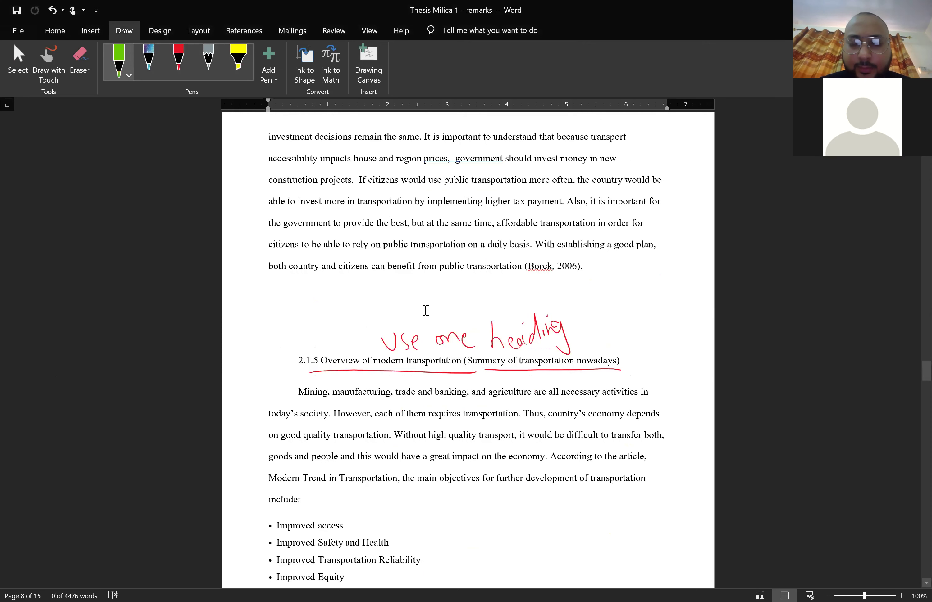
scroll(426, 310, down, 1)
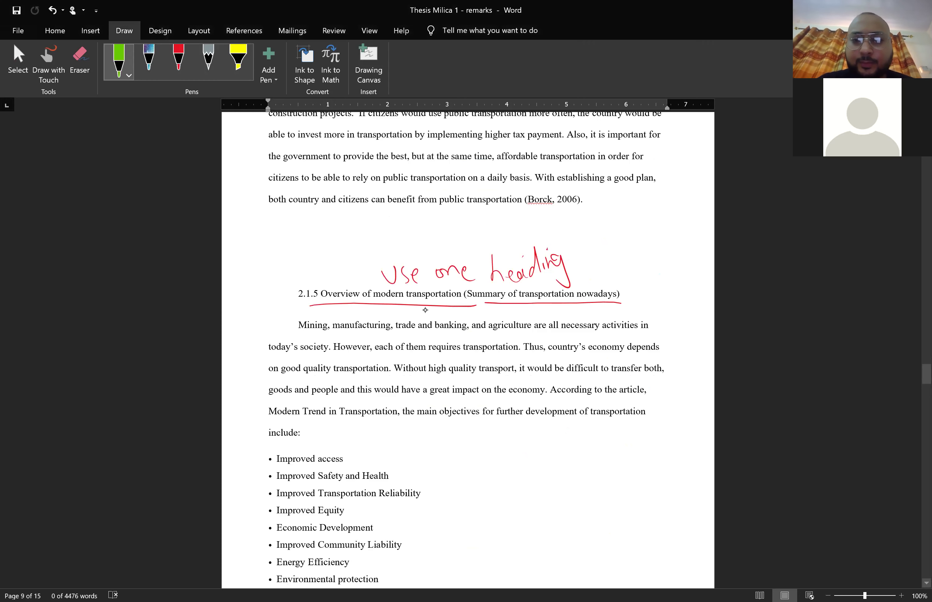
scroll(426, 310, up, 5)
drag(495, 294, 508, 346)
mouse_move(523, 306)
mouse_down()
mouse_move(534, 309)
mouse_move(506, 311)
mouse_move(578, 280)
mouse_move(476, 363)
mouse_up()
mouse_move(411, 335)
mouse_down()
mouse_move(540, 249)
mouse_move(485, 301)
mouse_up()
drag(419, 214, 458, 194)
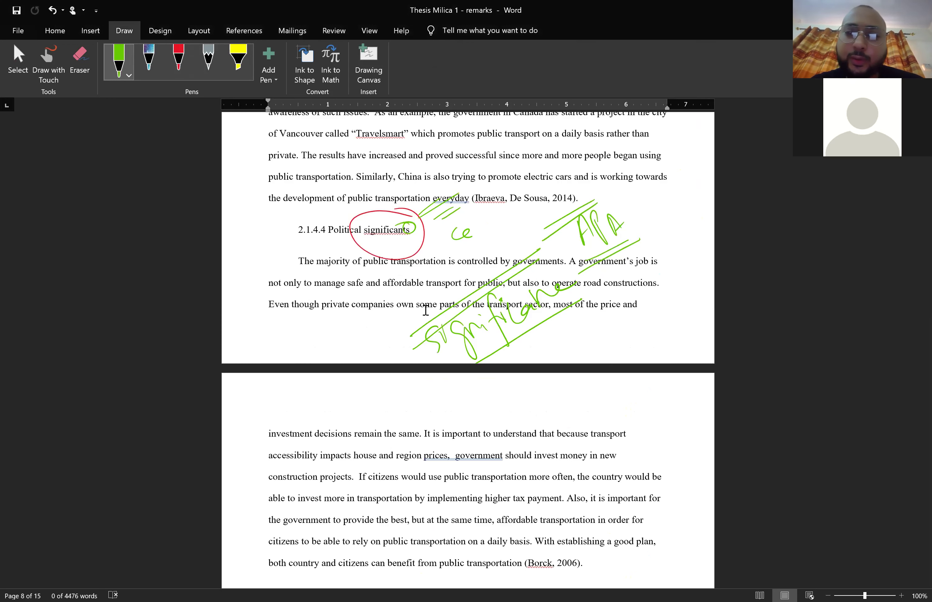
mouse_move(548, 256)
mouse_down()
mouse_move(582, 283)
mouse_move(580, 298)
mouse_up()
drag(425, 235, 507, 215)
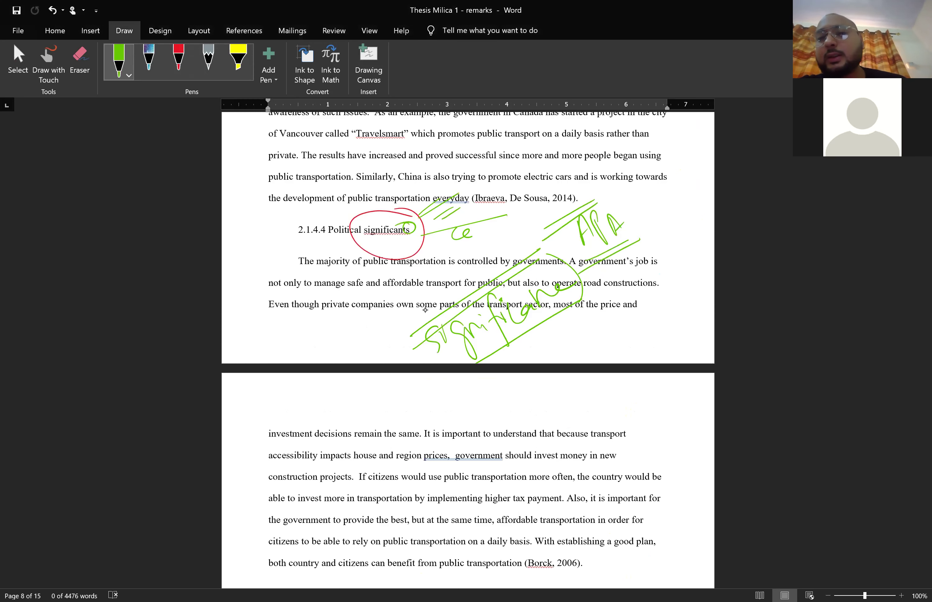
Outline "(Summary of transportation nowadays)" in the 2.1.5 heading in green and draw two slanted strokes before the heading.
scroll(425, 310, down, 5)
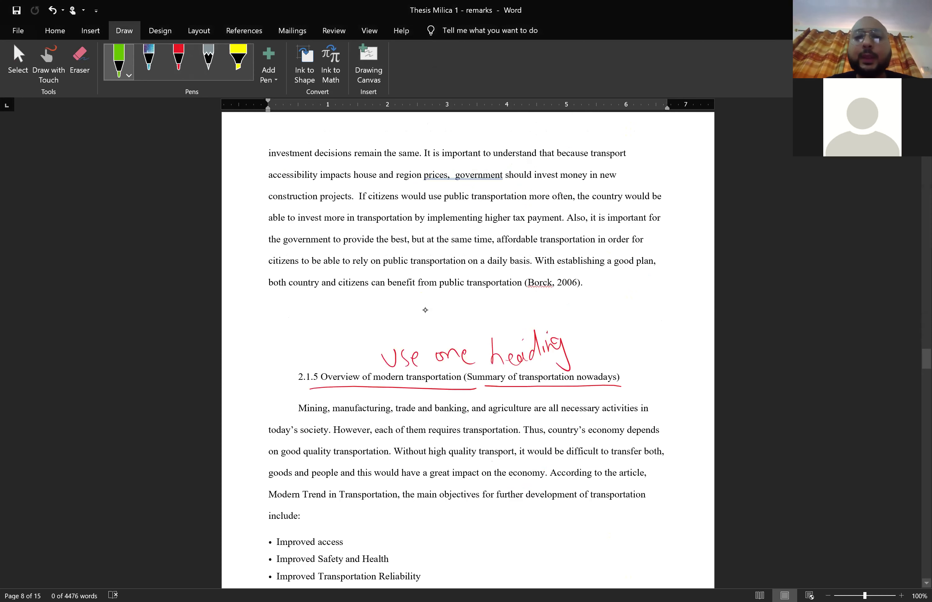
scroll(425, 311, down, 1)
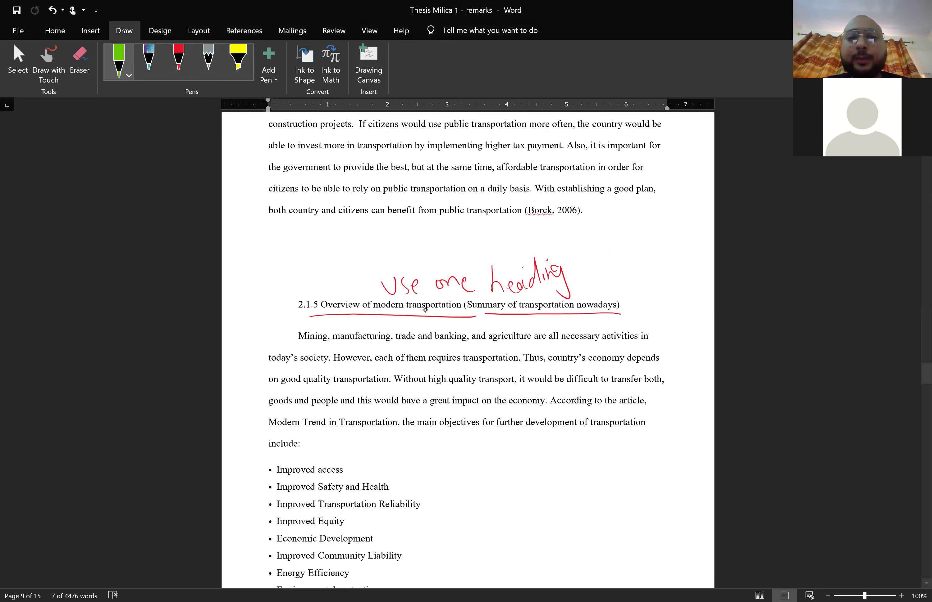
drag(462, 294, 459, 321)
drag(264, 305, 301, 269)
drag(273, 313, 313, 269)
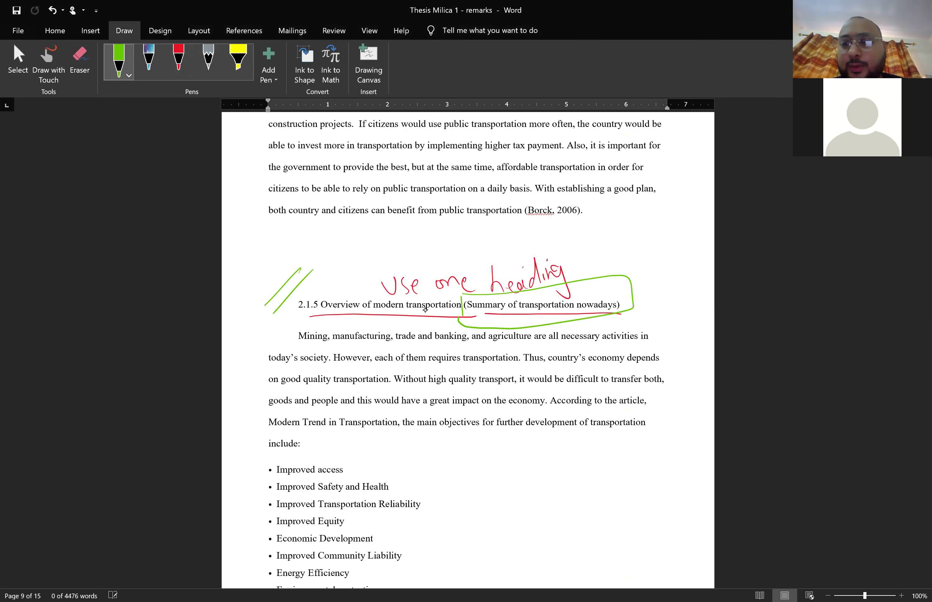
drag(623, 287, 625, 321)
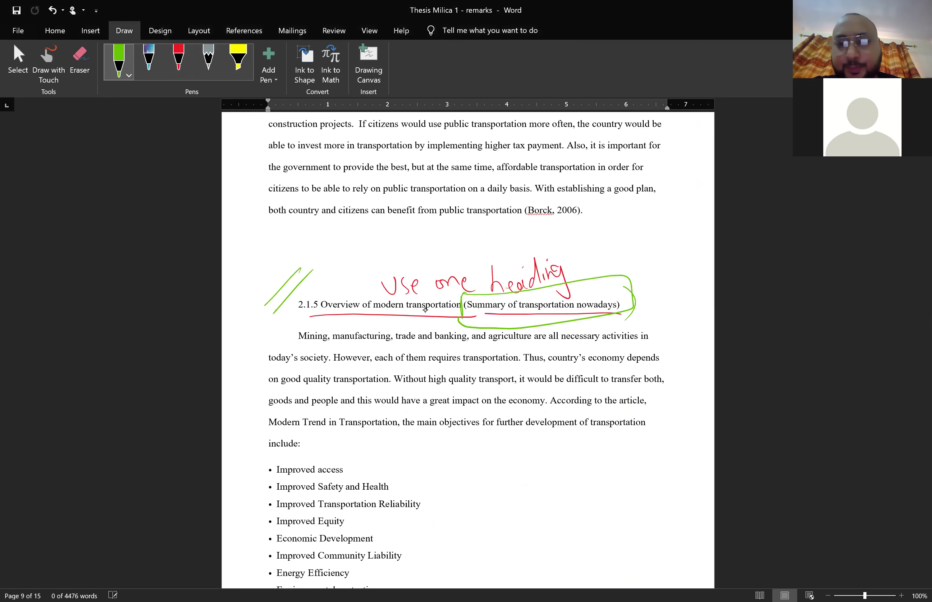
Draw a green arrow from the outlined heading text into the paragraph below, and bracket "Overview of" with a check mark above.
drag(639, 302, 560, 364)
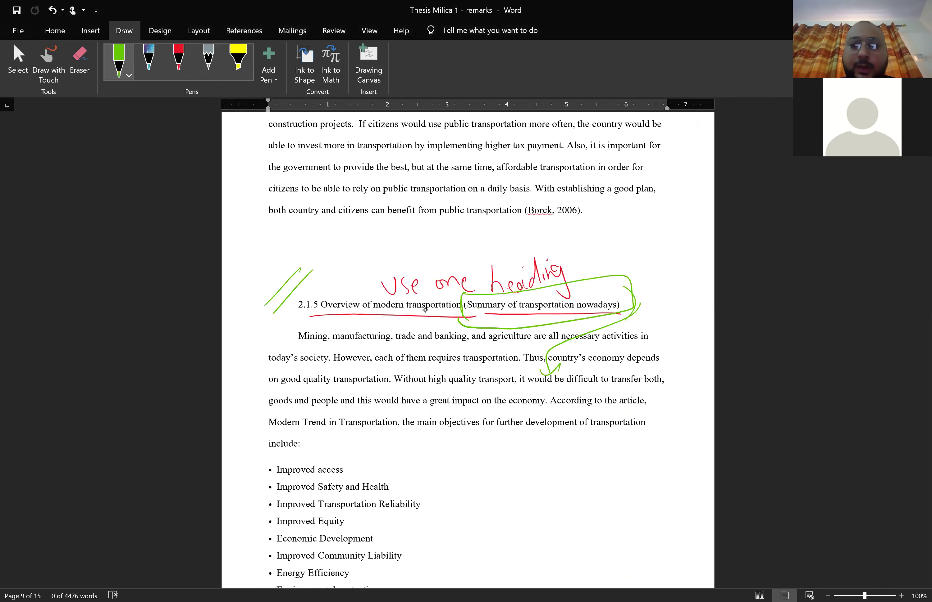
mouse_move(316, 334)
mouse_down()
mouse_move(354, 271)
mouse_move(340, 324)
mouse_up()
drag(370, 258, 454, 207)
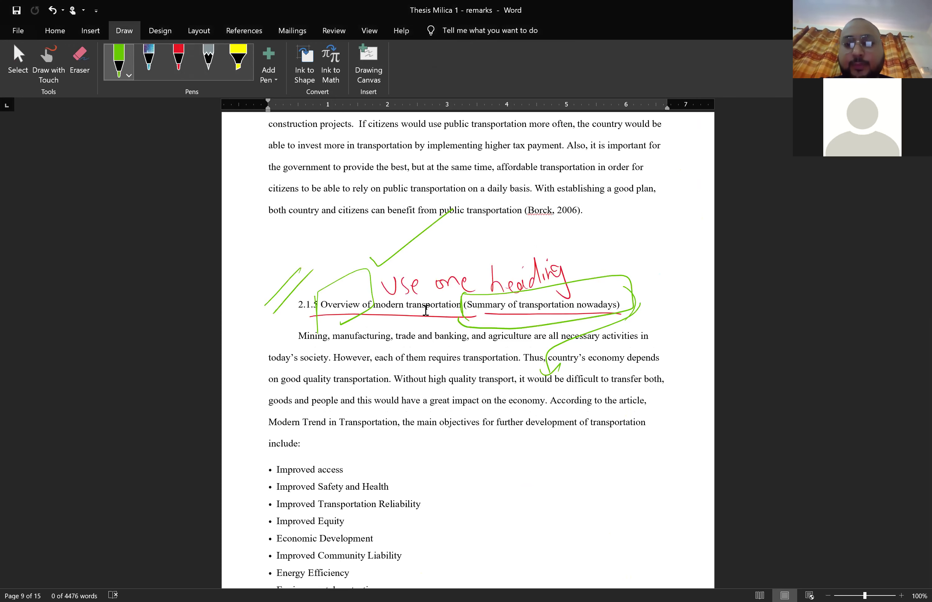
Outline "(Summary of transportation nowadays)" again in green and draw a curved arrow from it to "the article" in the paragraph below.
scroll(426, 311, down, 2)
scroll(426, 310, up, 2)
scroll(426, 310, down, 1)
scroll(425, 310, up, 1)
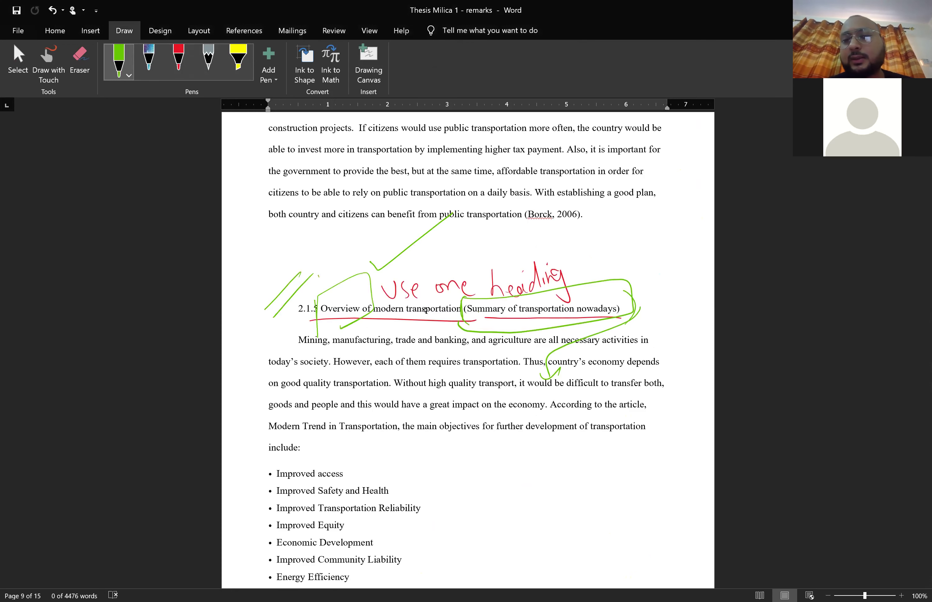
mouse_move(472, 322)
mouse_down()
mouse_move(619, 321)
mouse_move(509, 291)
mouse_move(464, 318)
mouse_move(493, 298)
mouse_move(624, 315)
mouse_move(593, 323)
mouse_up()
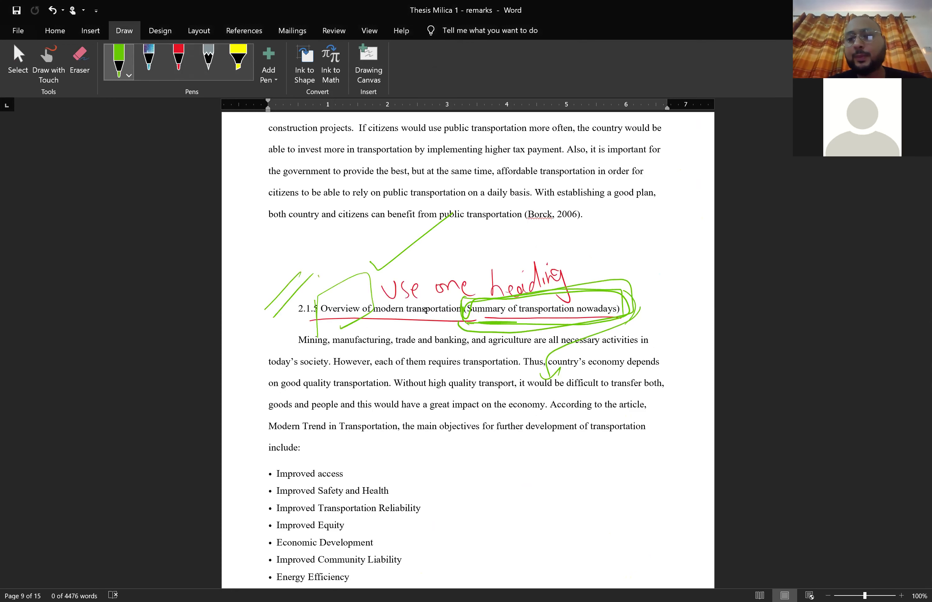
mouse_move(633, 283)
mouse_down()
mouse_move(657, 273)
mouse_move(646, 384)
mouse_move(606, 403)
mouse_up()
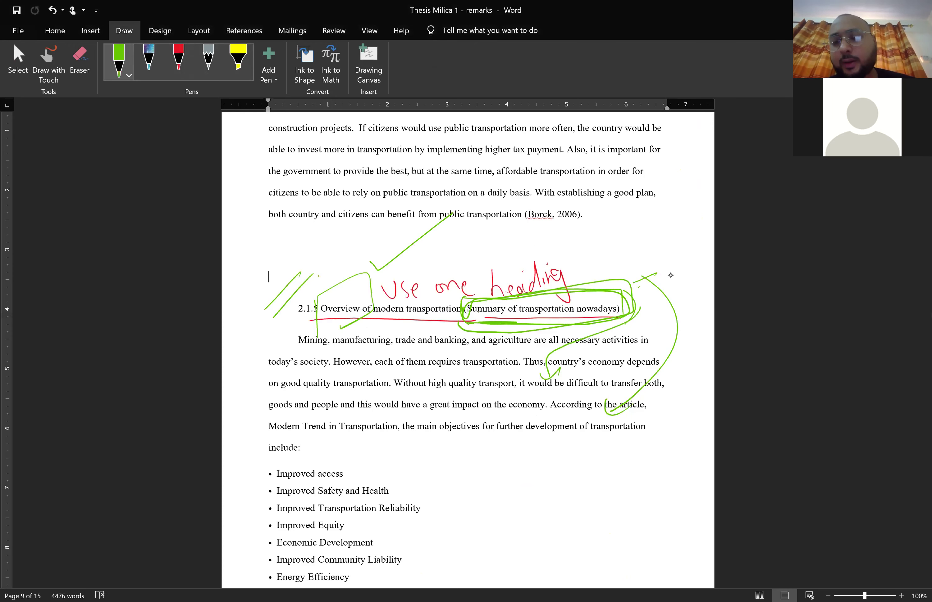
Circle "Moreover" and the top 10 list in green, adding check marks and slanted strokes across the paragraph above the list.
scroll(670, 275, down, 5)
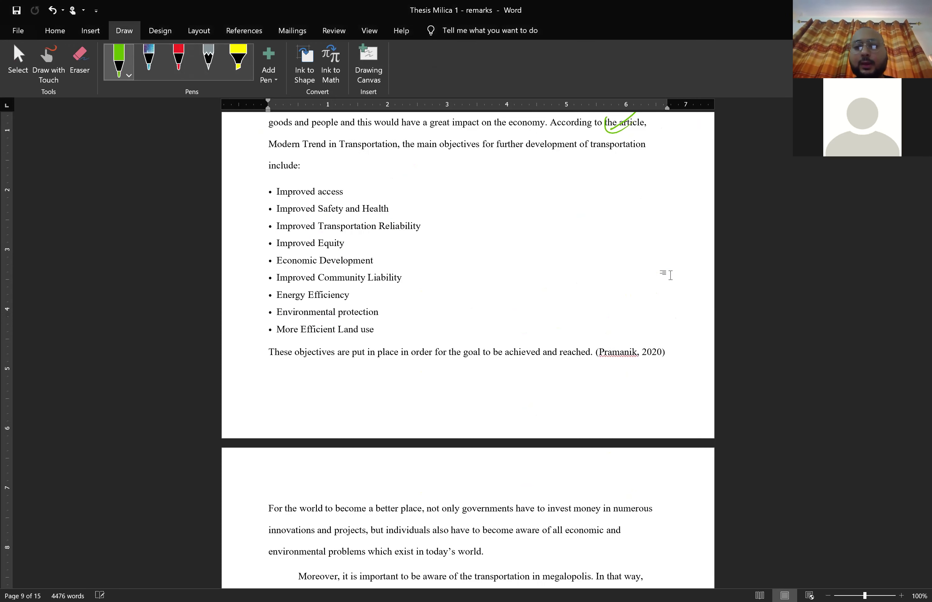
scroll(670, 275, down, 4)
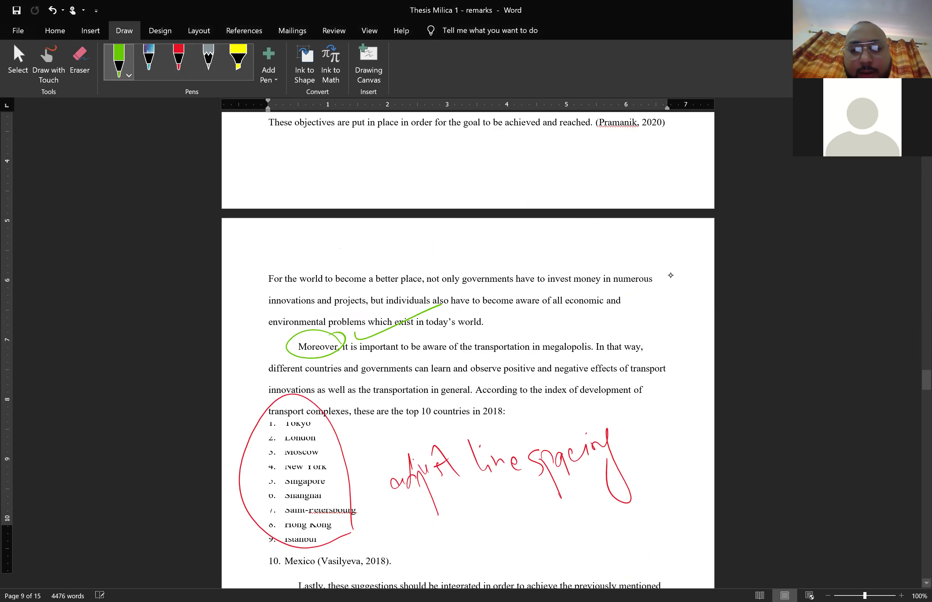
scroll(671, 276, down, 1)
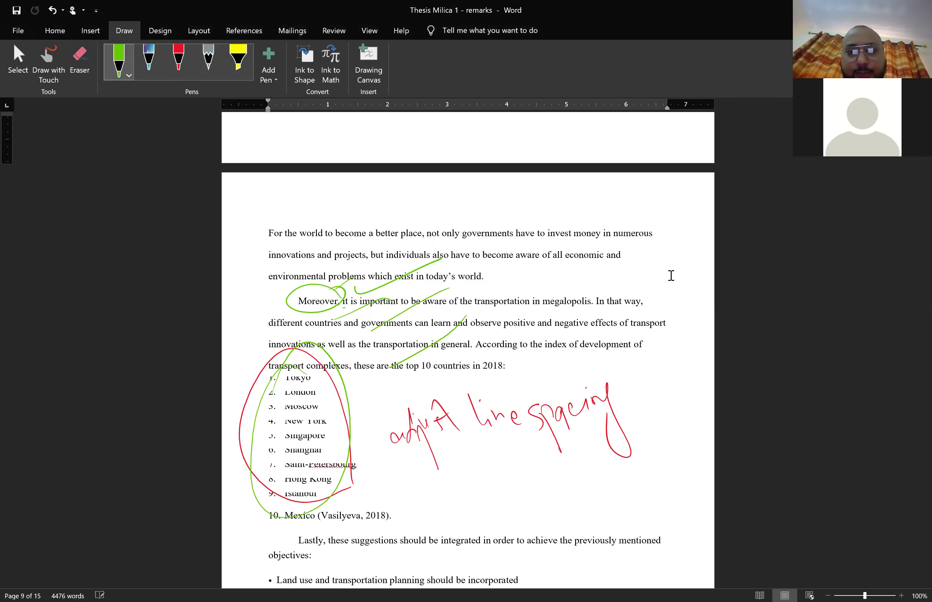
scroll(671, 276, down, 5)
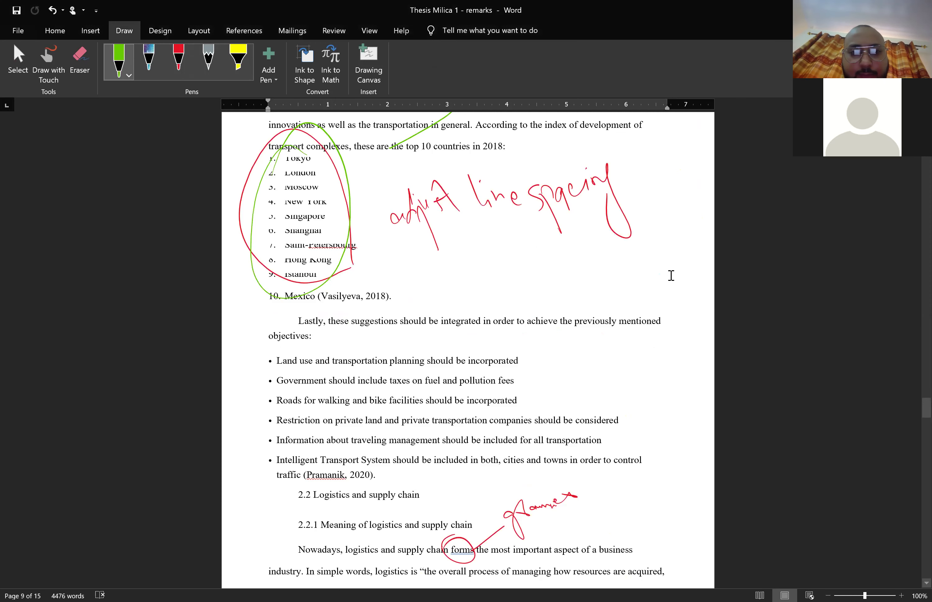
scroll(670, 276, up, 1)
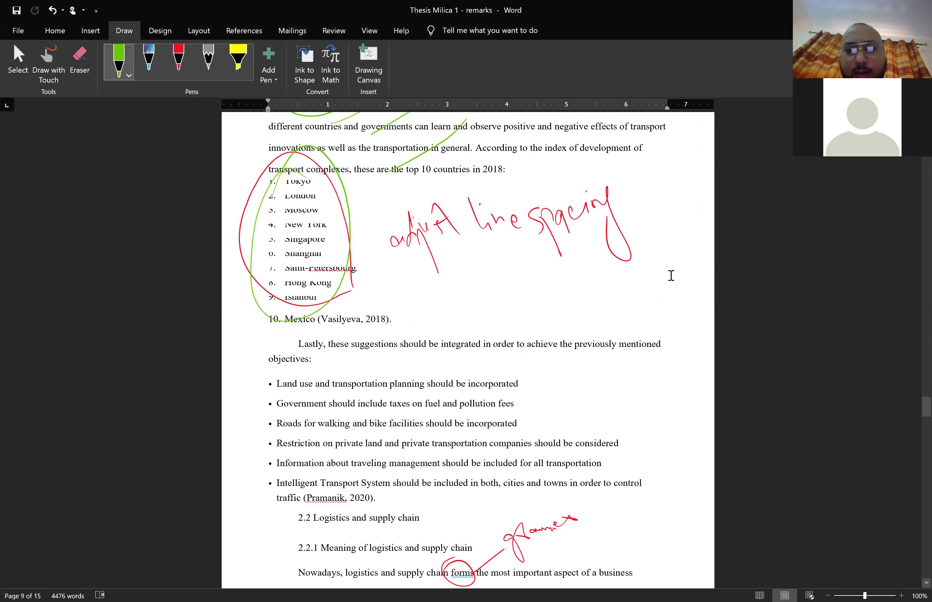
Try a 12 pt spacing before the current paragraph and undo the change.
scroll(670, 275, up, 2)
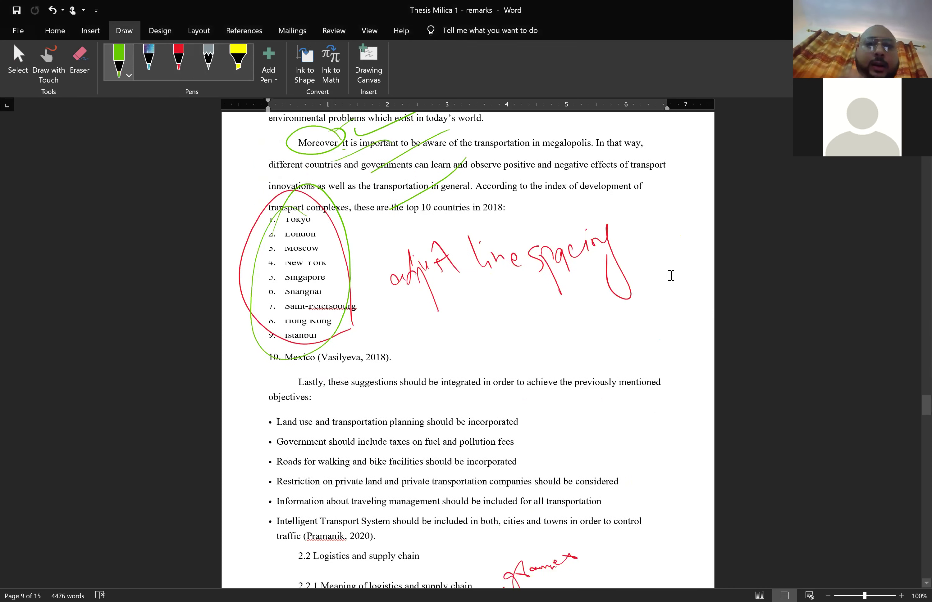
click(59, 30)
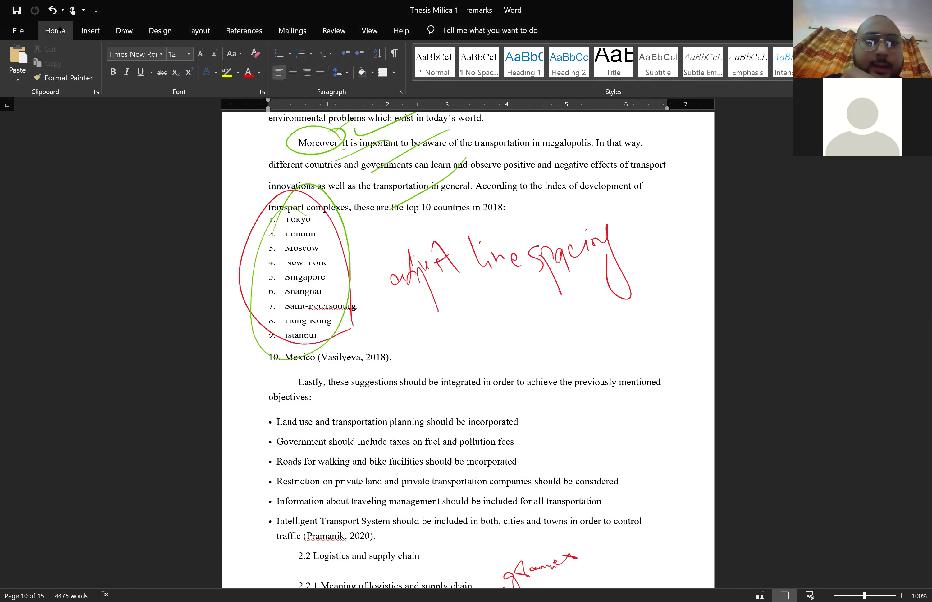
click(401, 91)
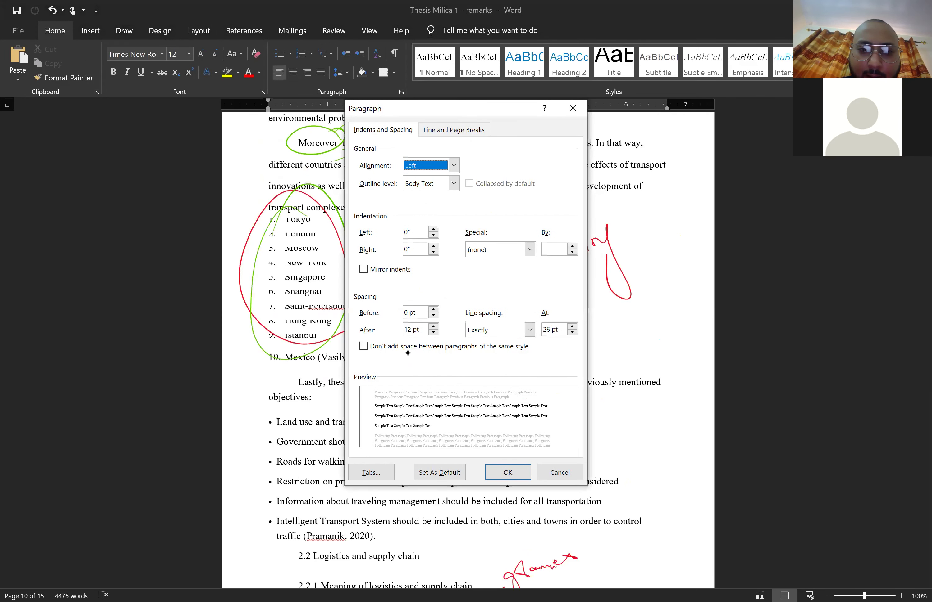
click(433, 309)
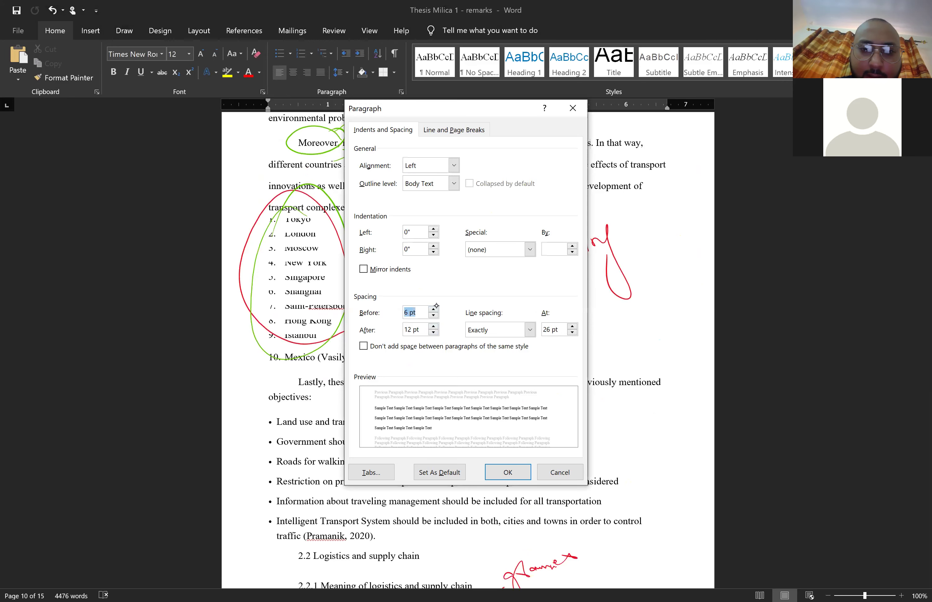
click(433, 308)
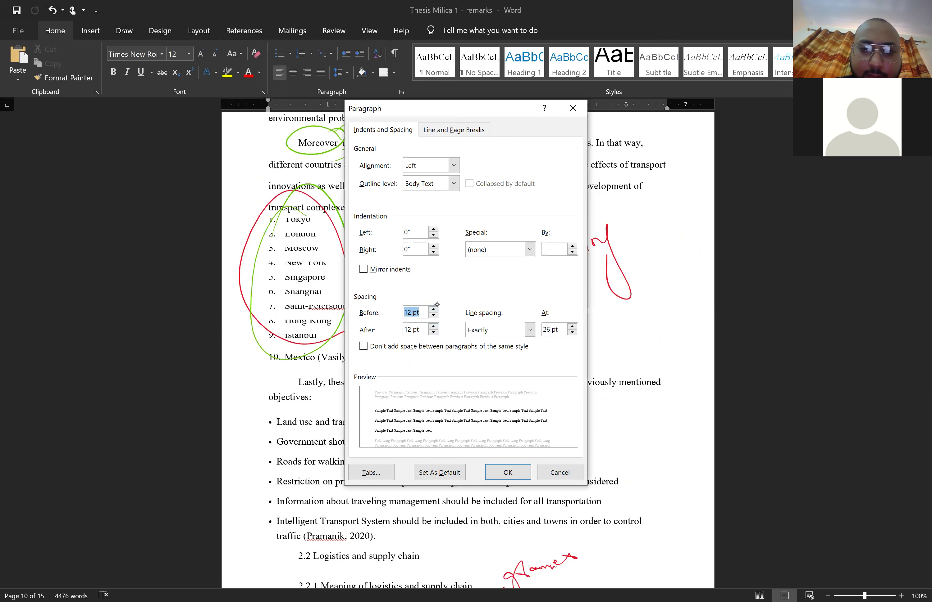
click(507, 472)
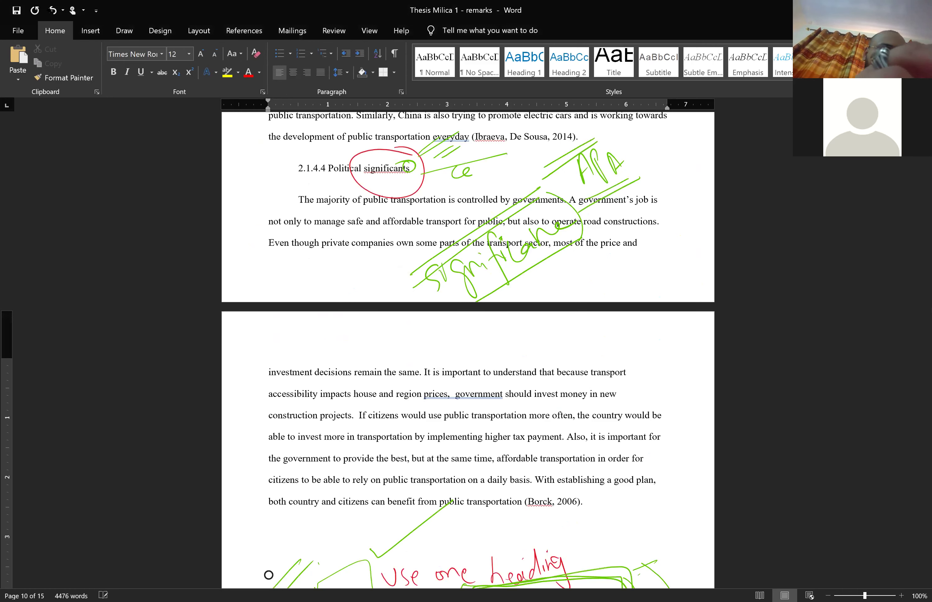
key(ctrl+z)
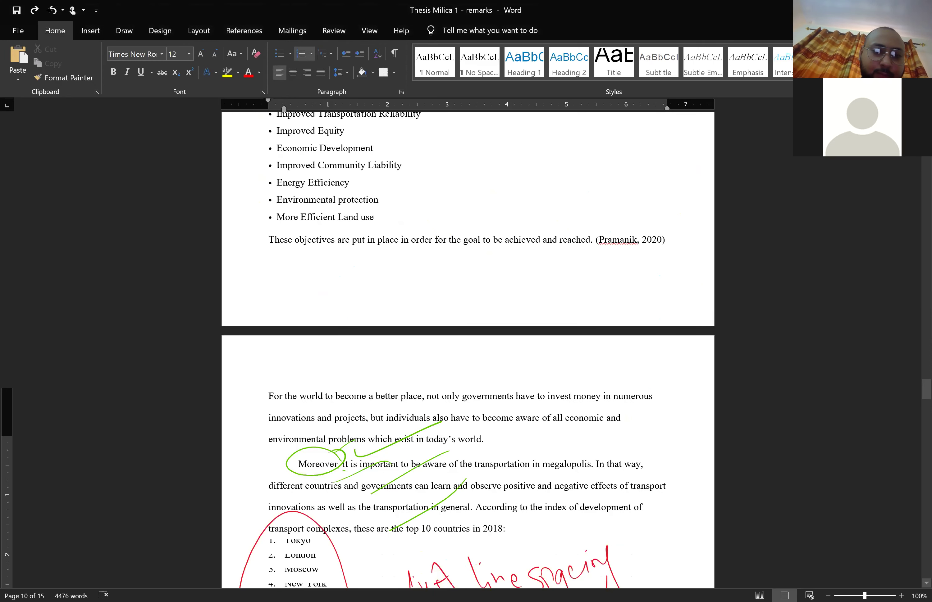
key(ctrl+y)
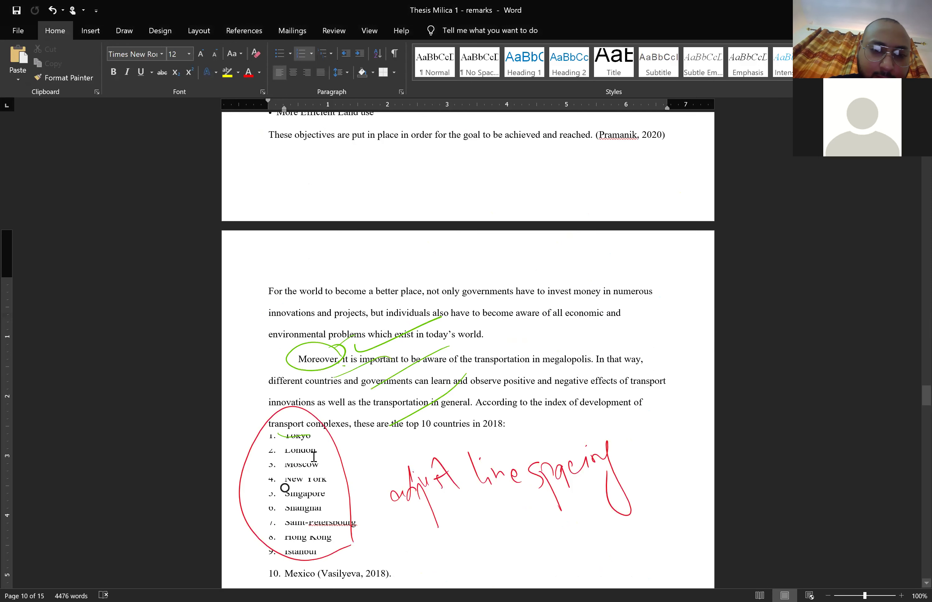
Move the red "adjust line spacing" ink note off the top 10 list, up over the paragraphs above.
click(319, 550)
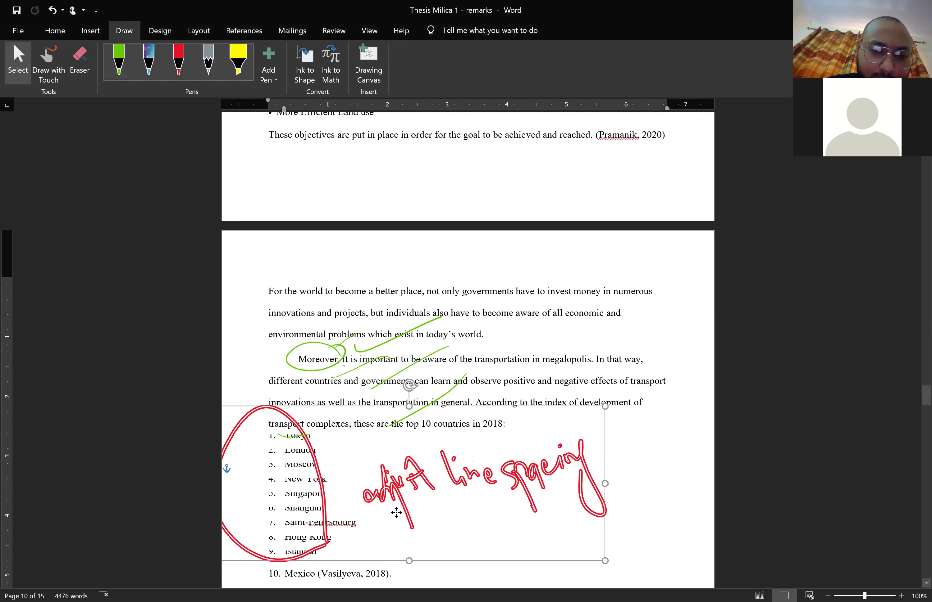
drag(437, 409, 555, 270)
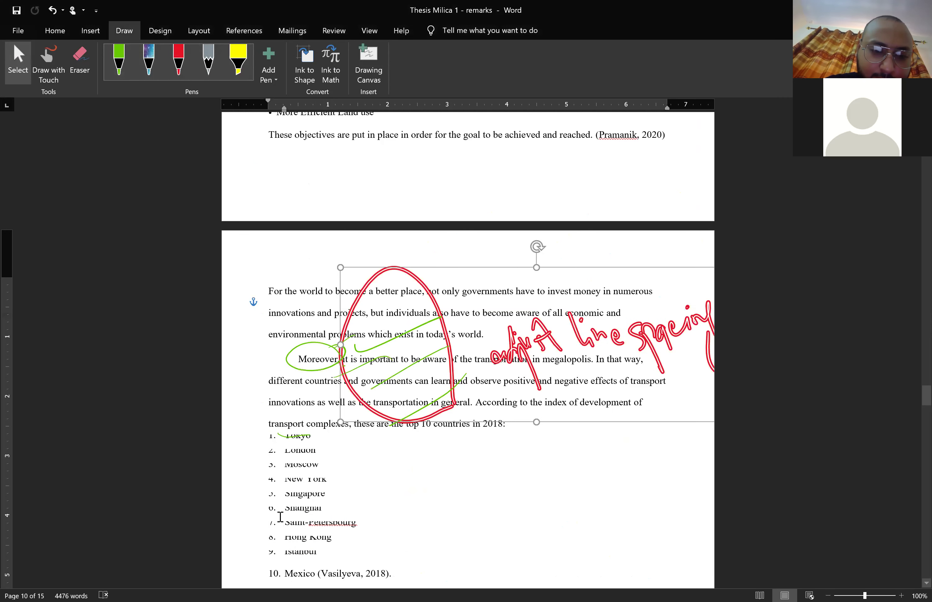
Give the list entries London through Hong Kong 24 pt spacing before and multiple line spacing at 0.5.
click(282, 450)
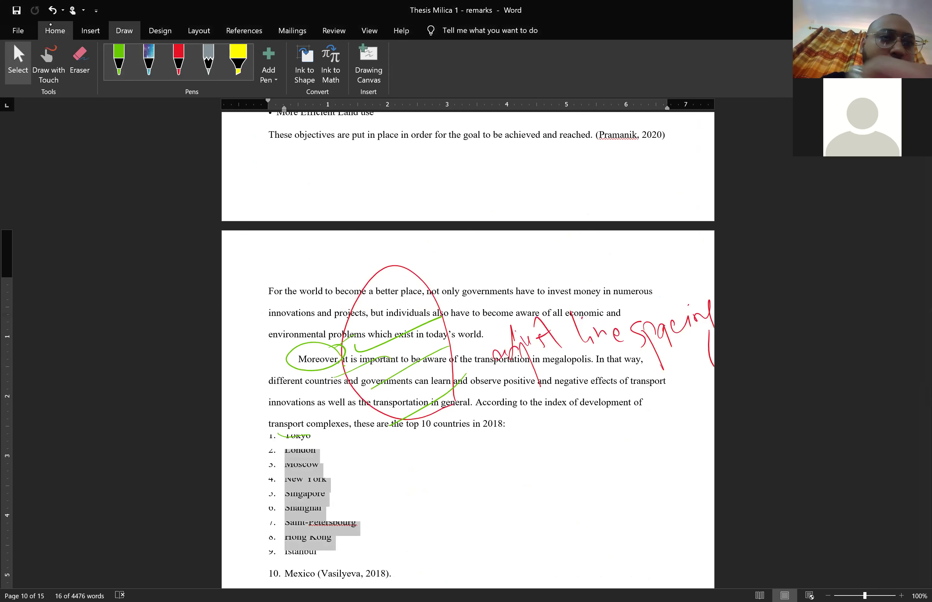
click(53, 27)
click(400, 93)
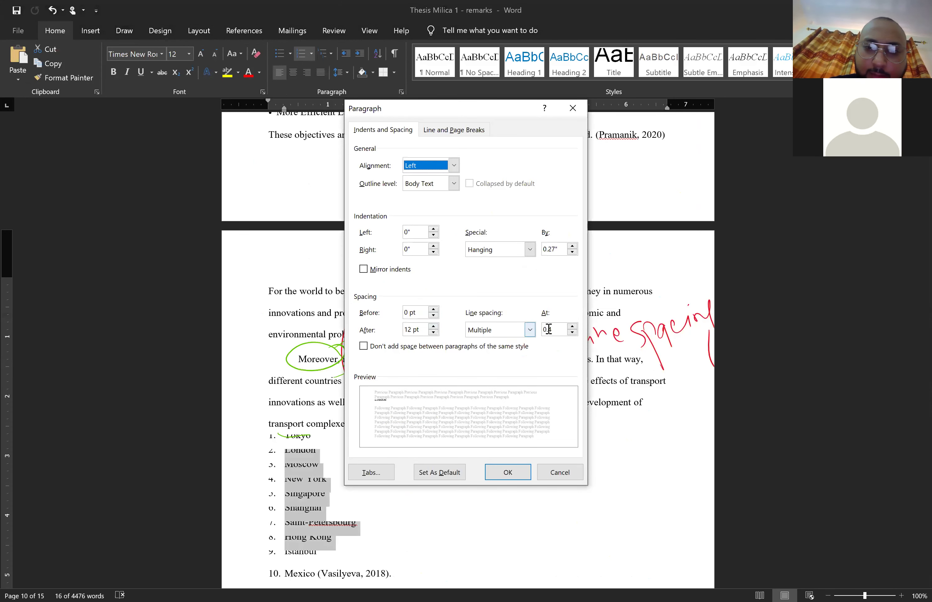
click(572, 326)
click(572, 326)
click(572, 327)
click(572, 327)
click(572, 333)
click(572, 333)
click(572, 333)
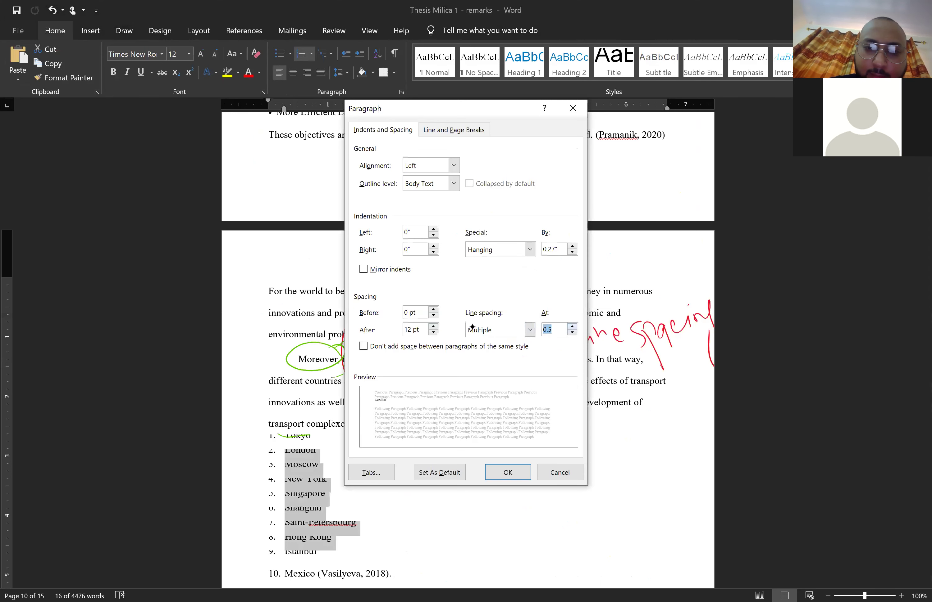
click(433, 309)
click(433, 309)
click(433, 309)
click(433, 309)
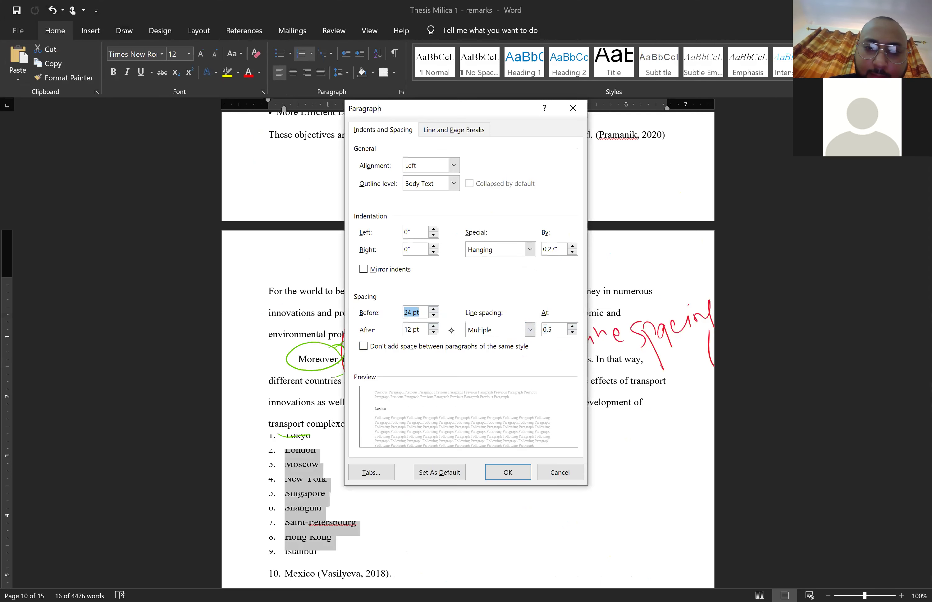
click(506, 470)
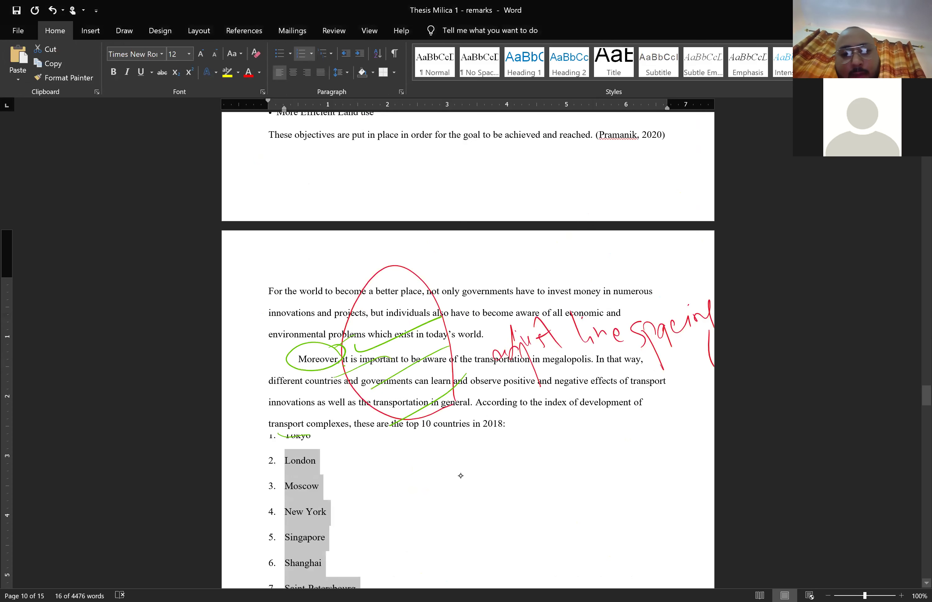
scroll(460, 475, down, 5)
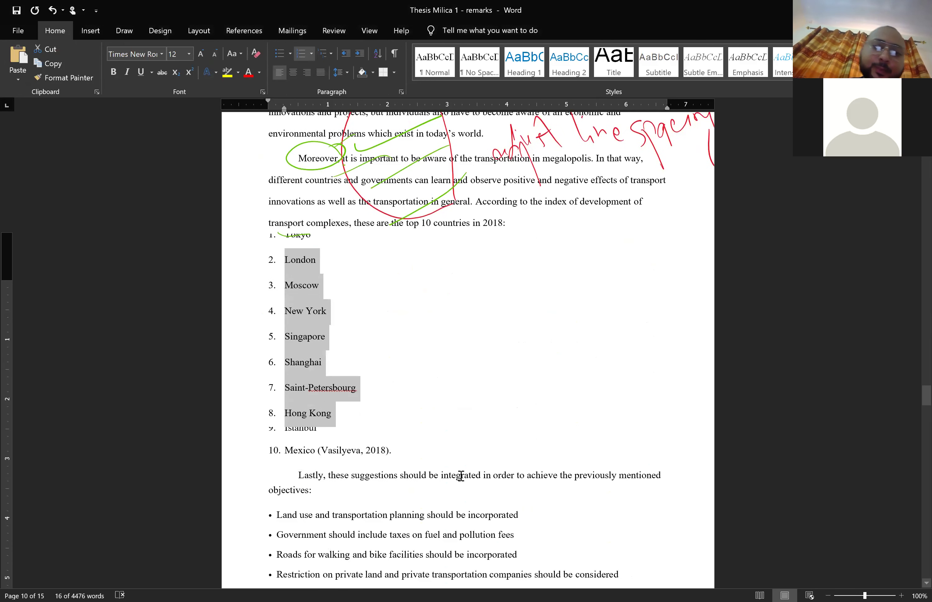
scroll(460, 476, up, 1)
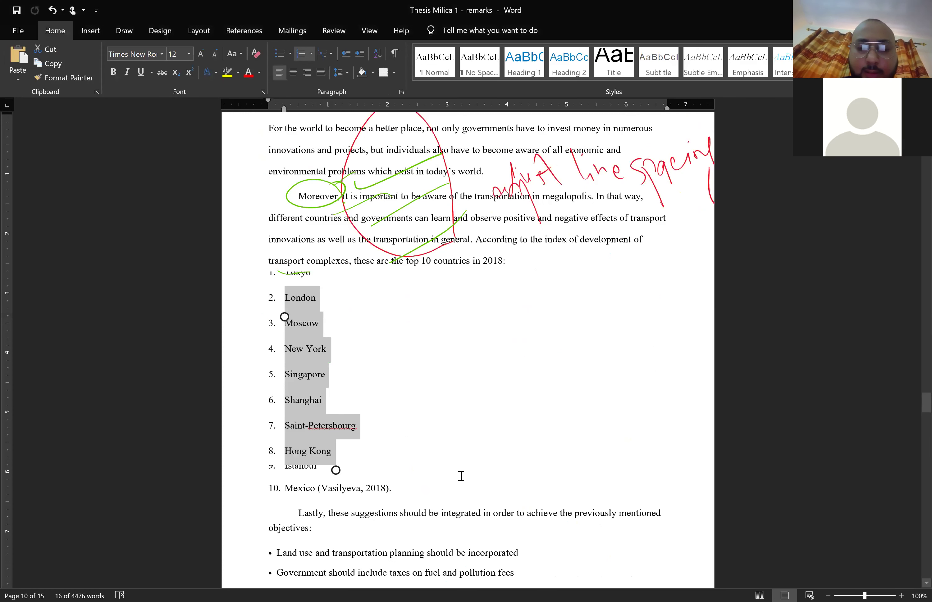
Draw paired slanted green strokes above and below the red grammar remark attached to "forms" in section 2.2.1.
scroll(461, 476, down, 15)
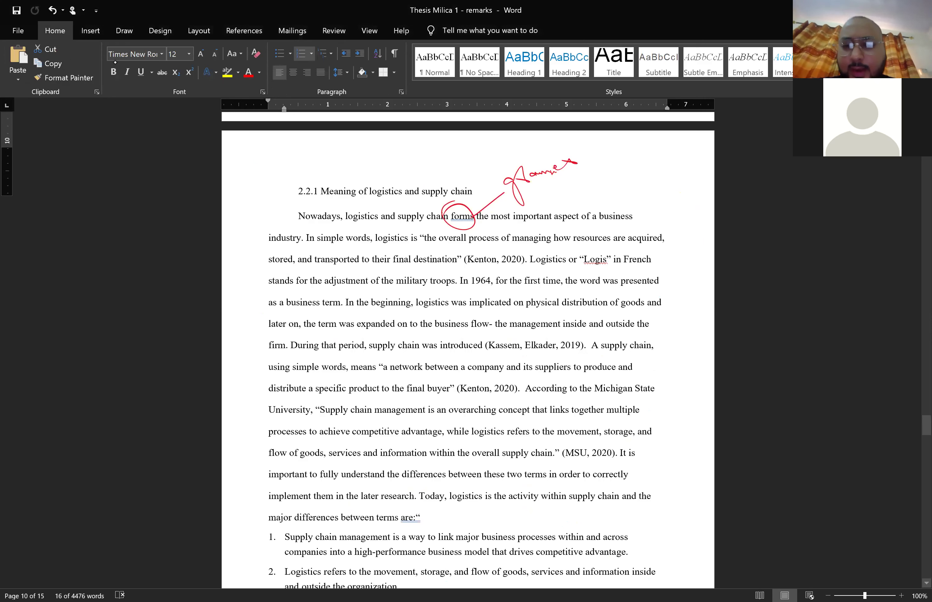
click(124, 30)
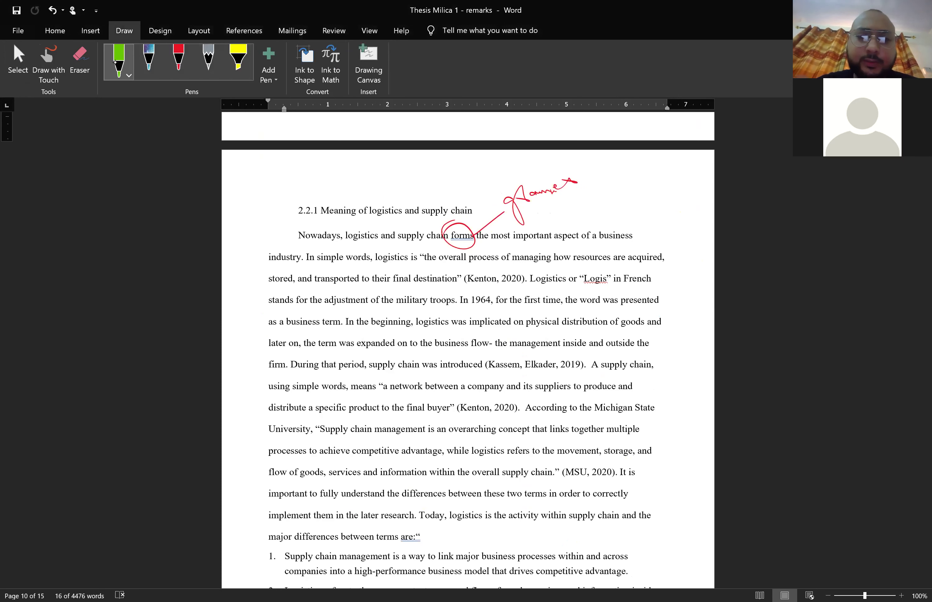
drag(518, 226, 592, 180)
drag(474, 203, 554, 155)
drag(527, 225, 600, 185)
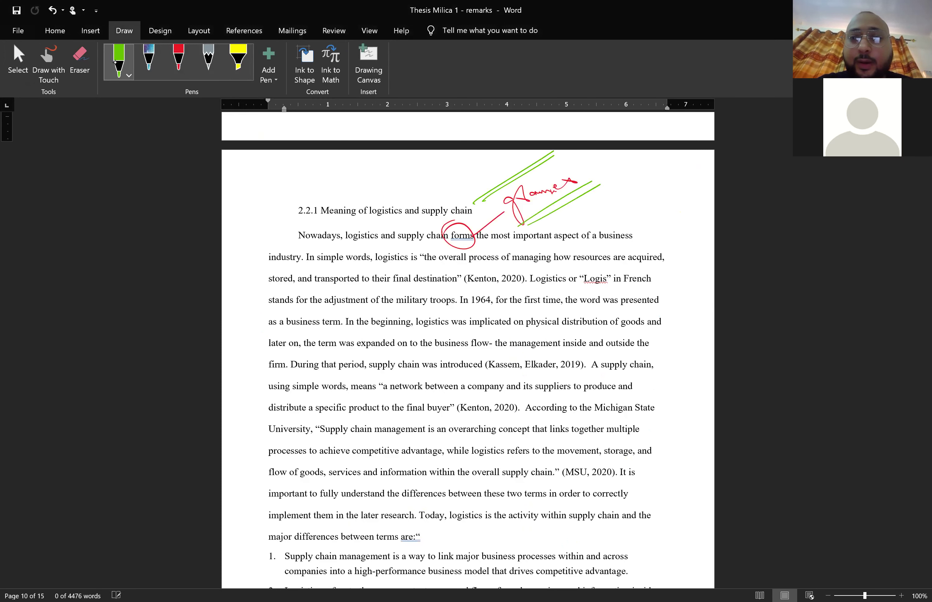
mouse_move(479, 210)
mouse_down()
mouse_move(564, 153)
mouse_move(491, 196)
mouse_move(502, 194)
mouse_up()
Review the remaining text from section 2.2.1 through 2.3.5 Current Issues, including the existing red margin remarks.
scroll(467, 352, down, 3)
scroll(467, 352, down, 7)
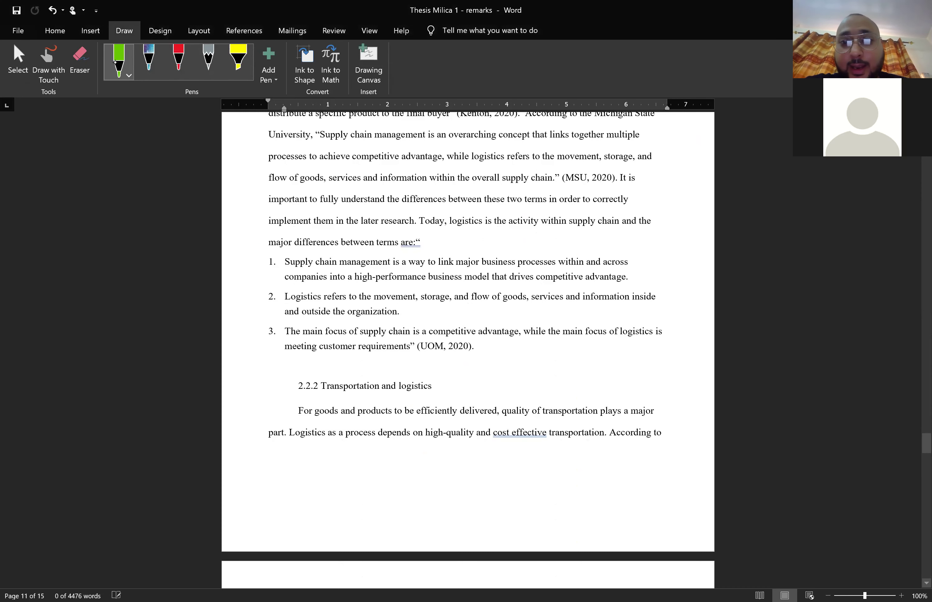
scroll(468, 352, down, 15)
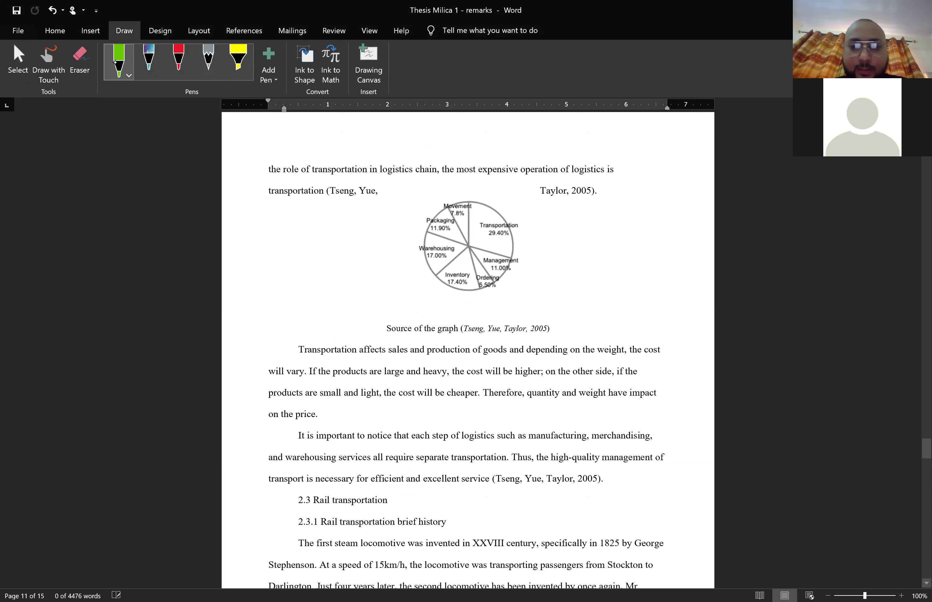
scroll(467, 352, down, 10)
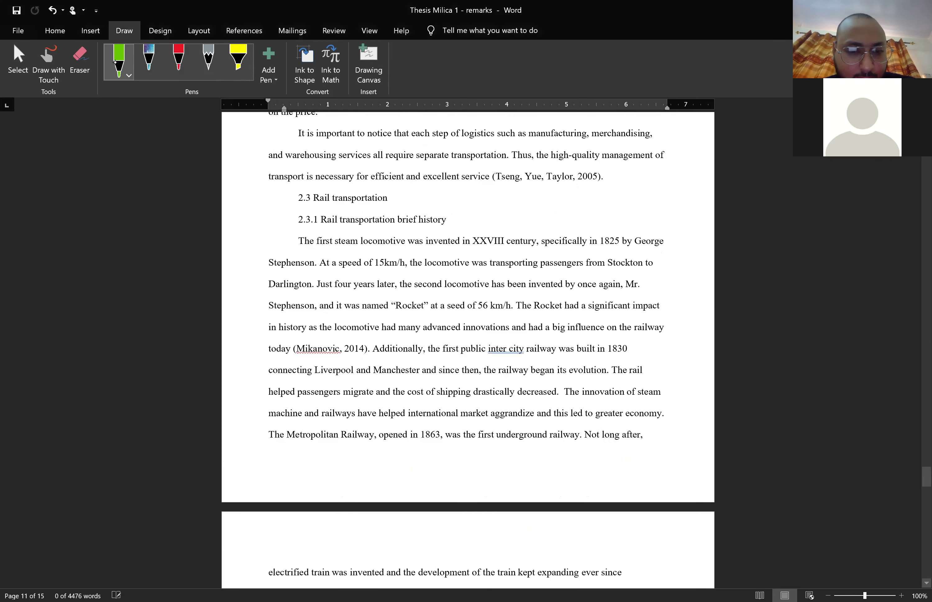
scroll(468, 352, down, 20)
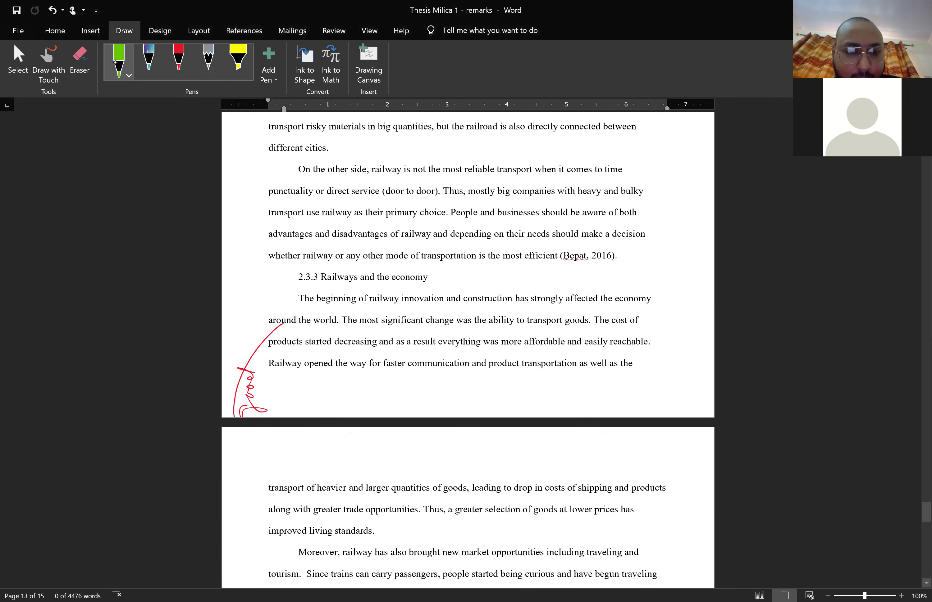
scroll(468, 352, down, 10)
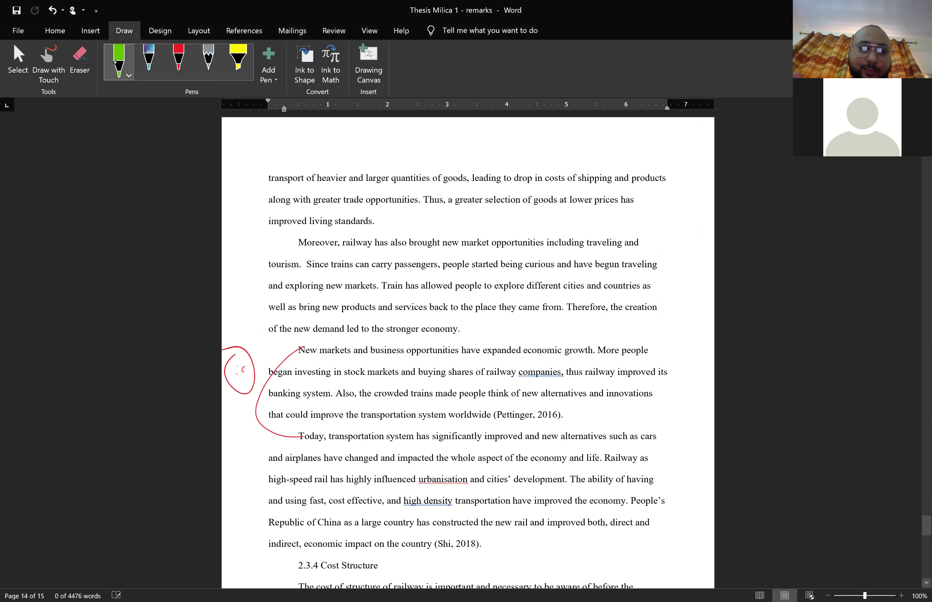
scroll(467, 352, down, 15)
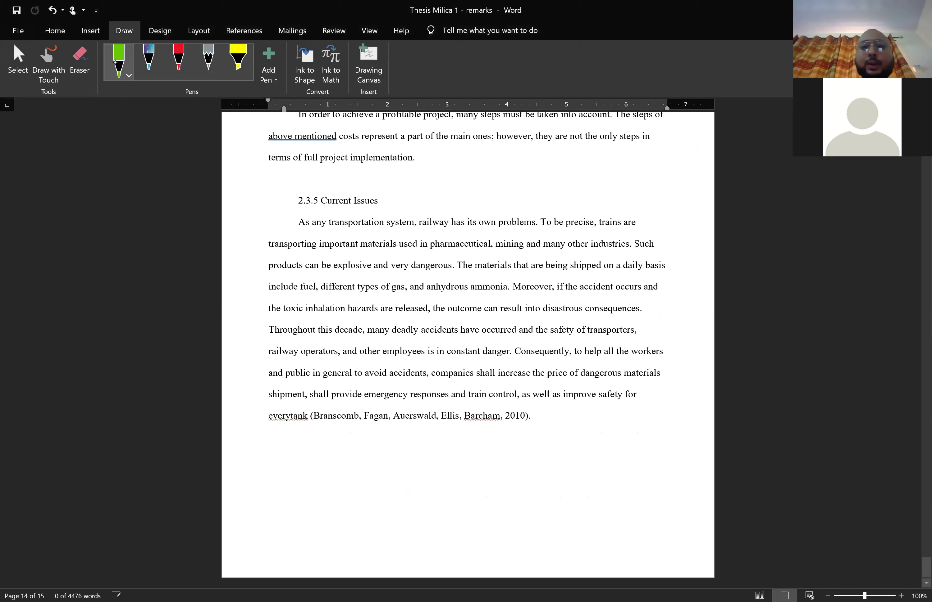
Circle the 2.3.5 Current Issues heading and its paragraph with a large green ellipse.
scroll(598, 294, up, 20)
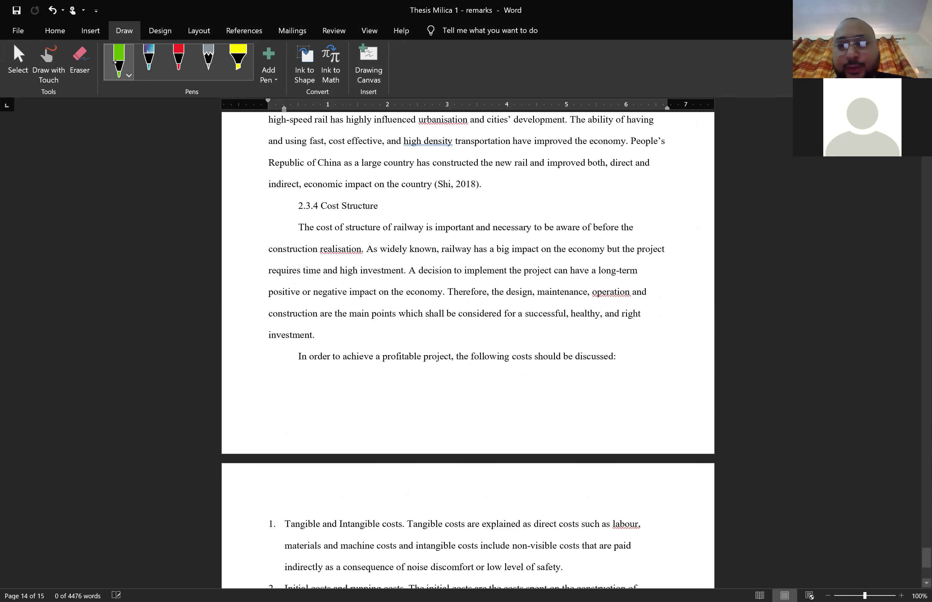
scroll(598, 294, down, 20)
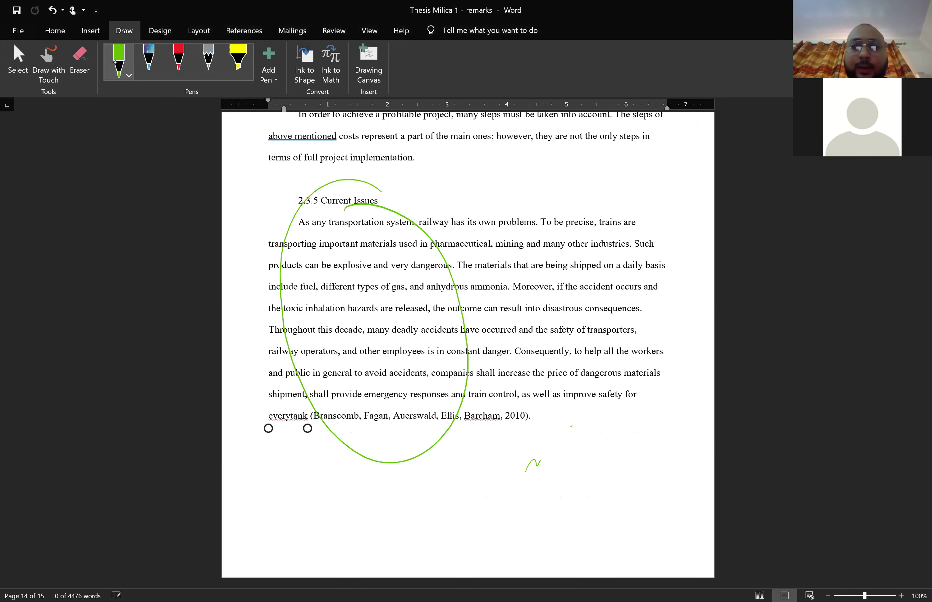
scroll(468, 350, up, 6)
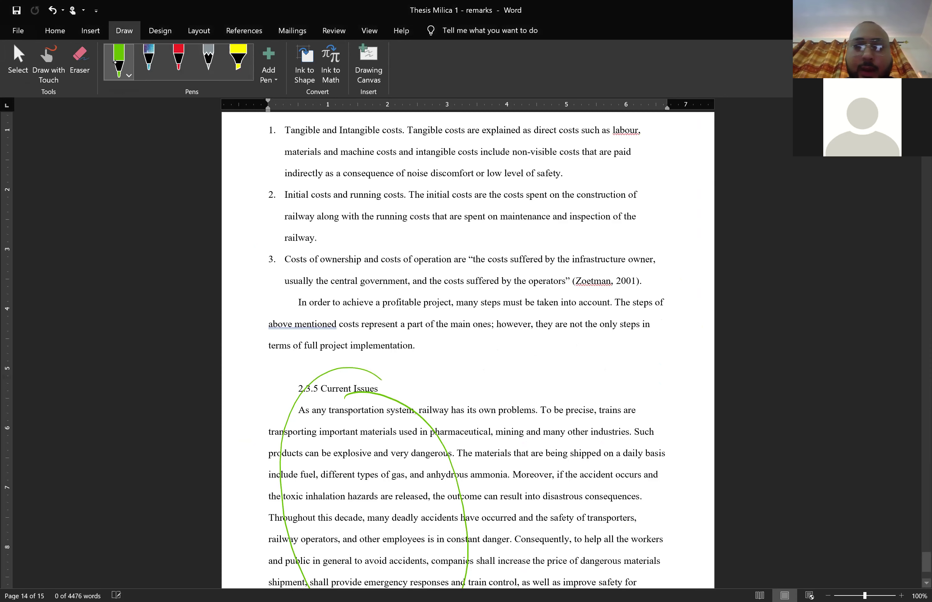
Look back over the railway sections, from 2.3.5 Current Issues to 2.3.2 Advantages and disadvantages of railway transportation.
scroll(465, 368, down, 2)
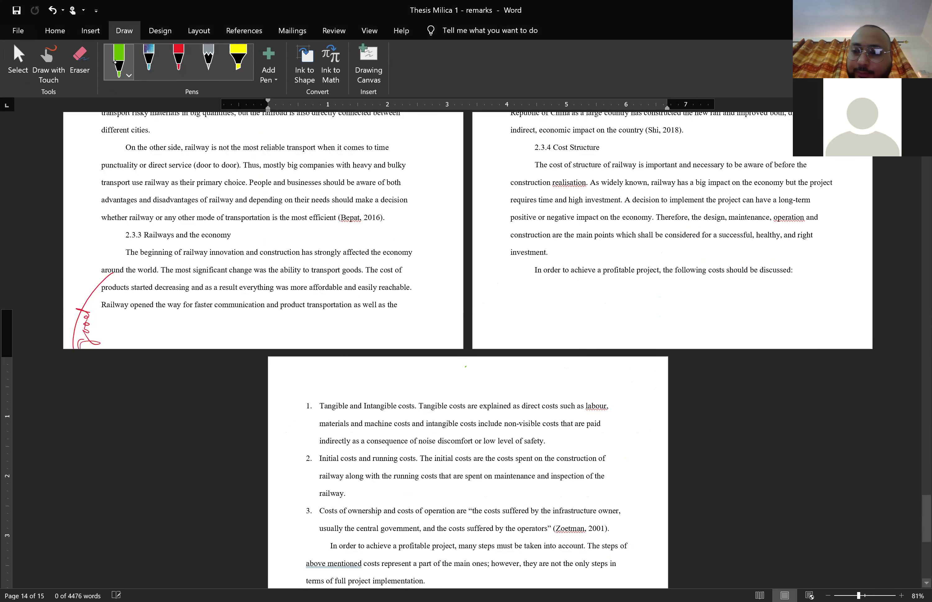
scroll(466, 367, up, 12)
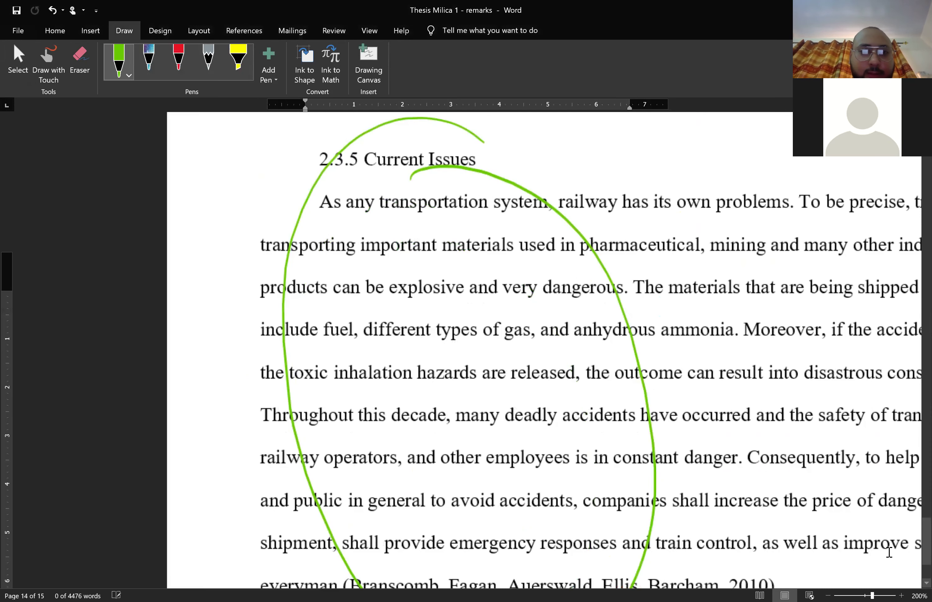
scroll(889, 553, down, 8)
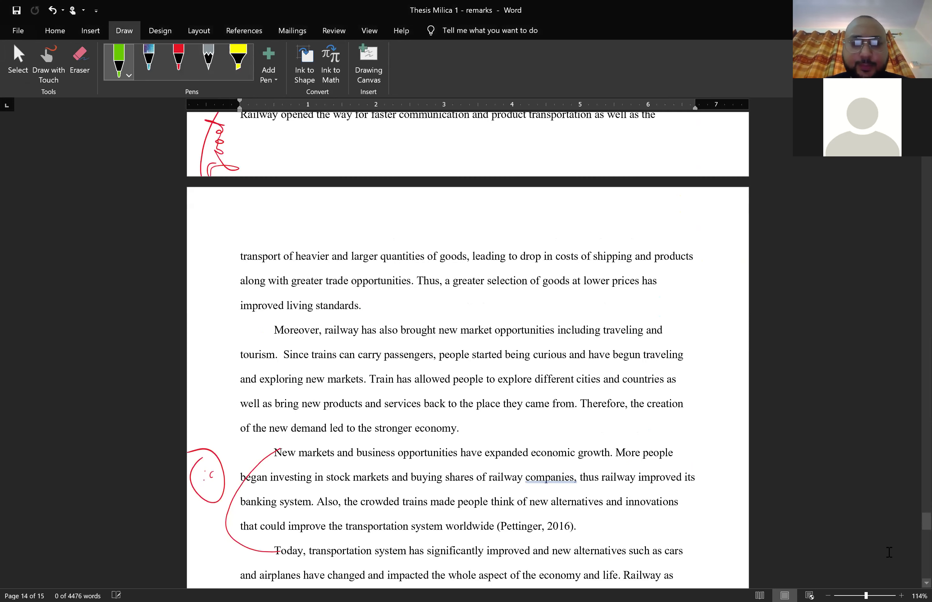
scroll(889, 552, up, 10)
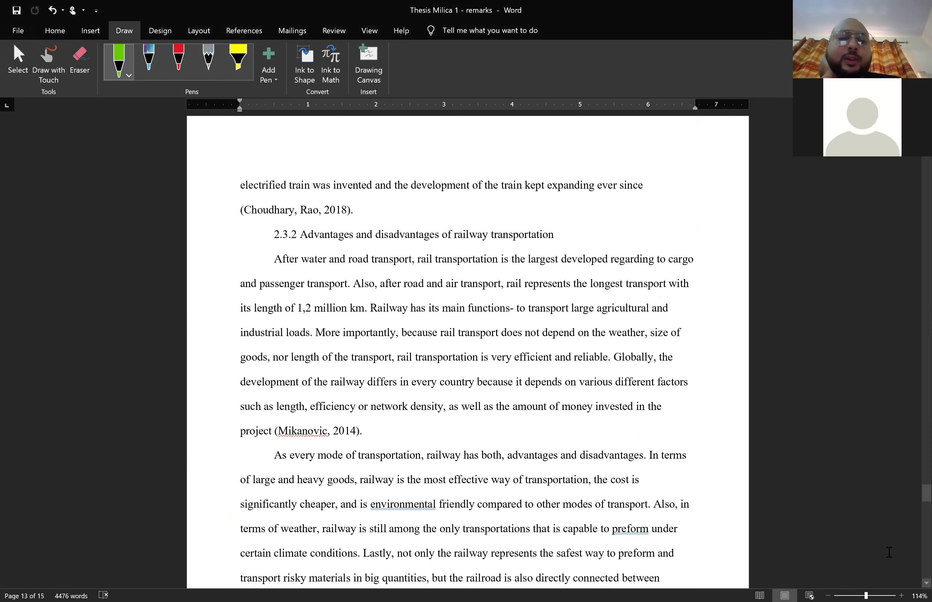
scroll(889, 552, down, 2)
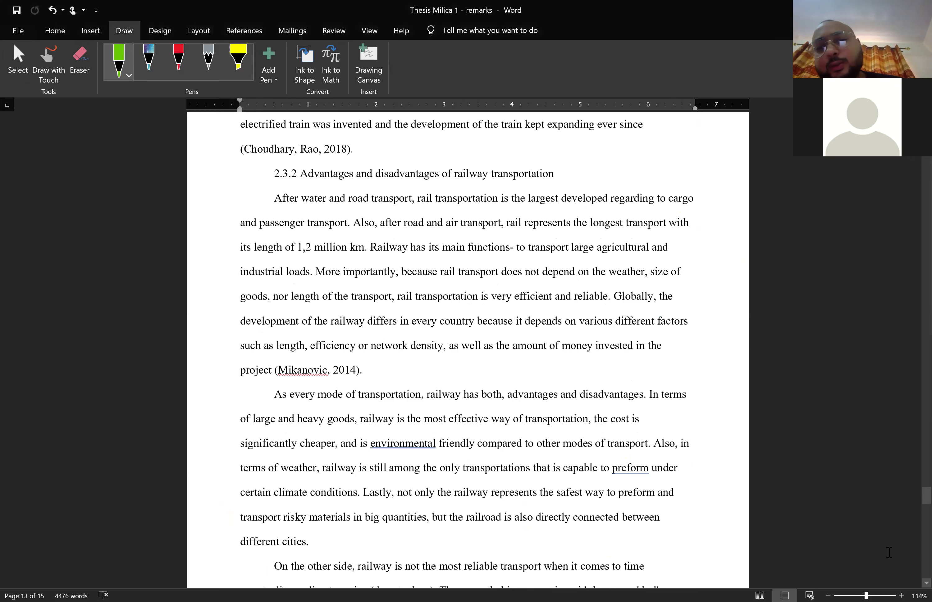
scroll(888, 553, down, 3)
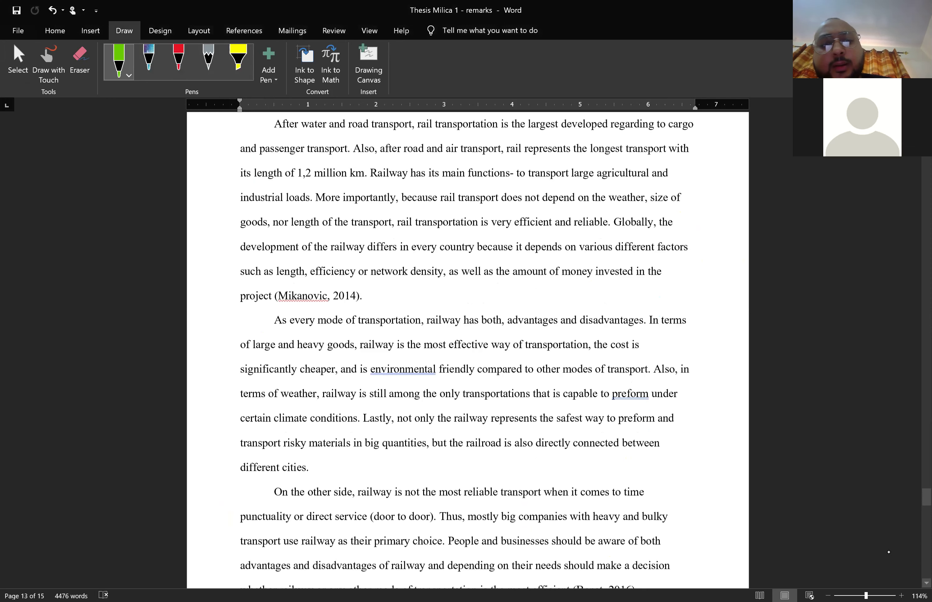
Mark the starts of the second and third paragraphs of section 2.3.2 in green and link its paragraphs with curved strokes along their beginnings.
scroll(889, 552, down, 3)
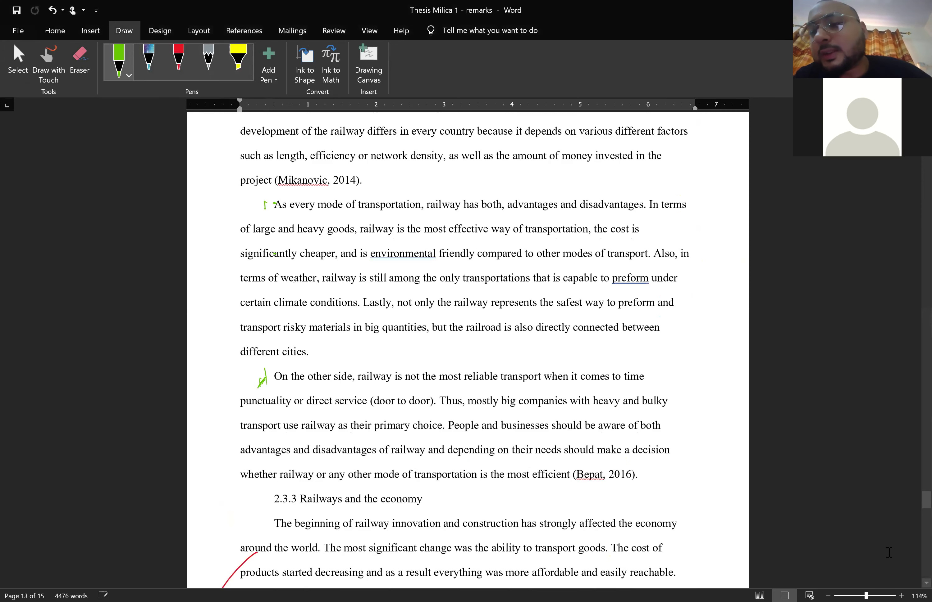
scroll(889, 553, up, 2)
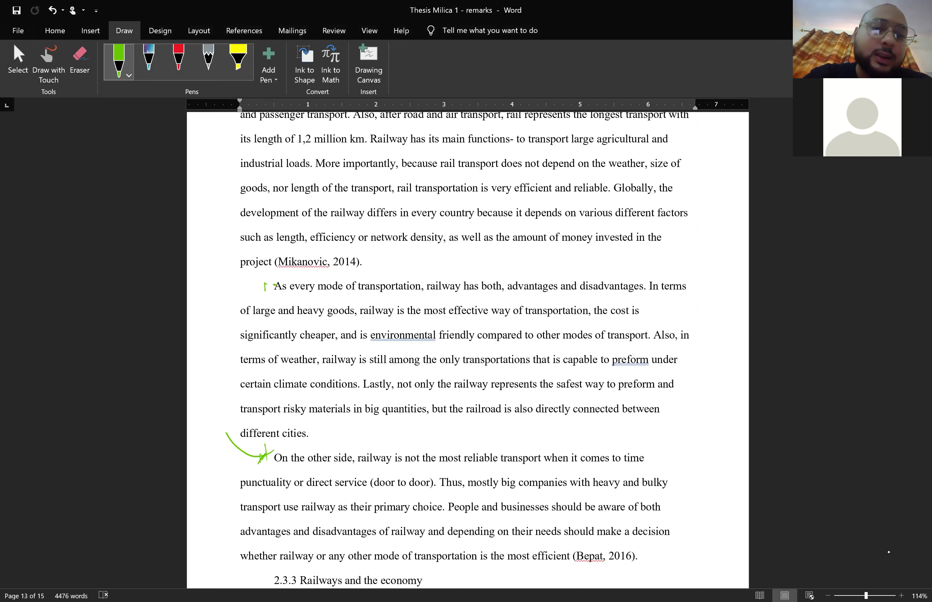
drag(286, 280, 218, 377)
drag(276, 117, 269, 284)
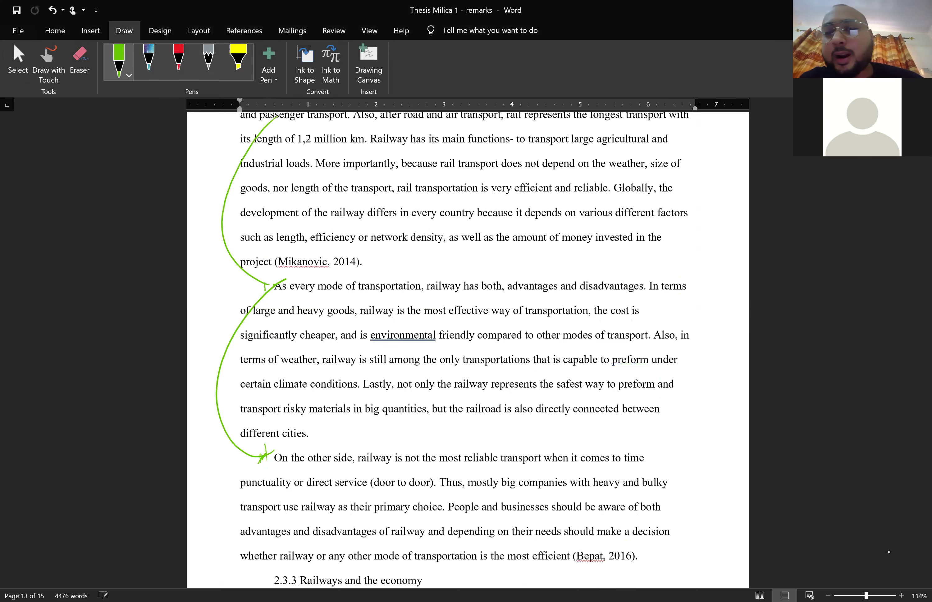
Look back at the text before section 2.3.2, and return to the 2.3.5 Current Issues section at the document's end.
scroll(888, 552, up, 3)
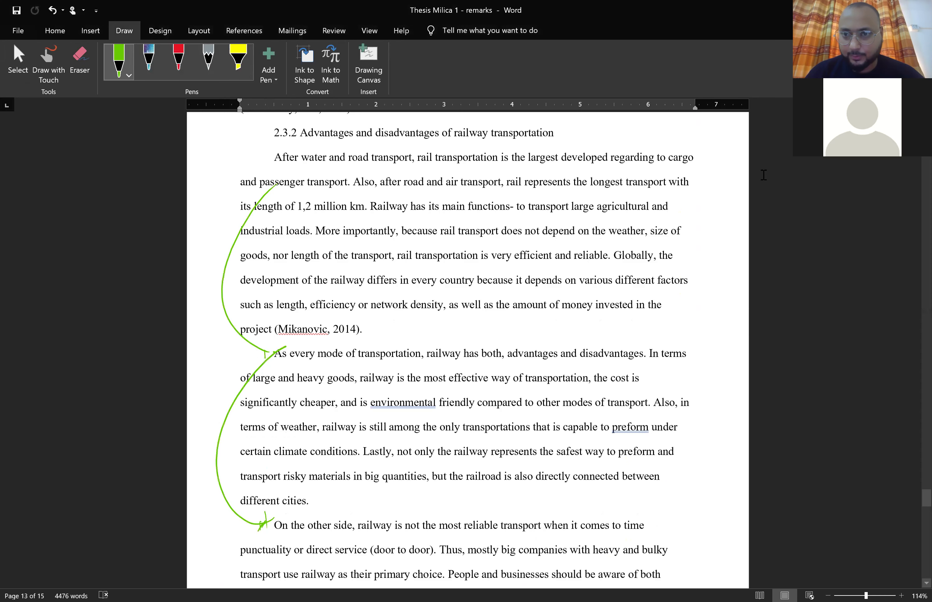
scroll(763, 175, up, 6)
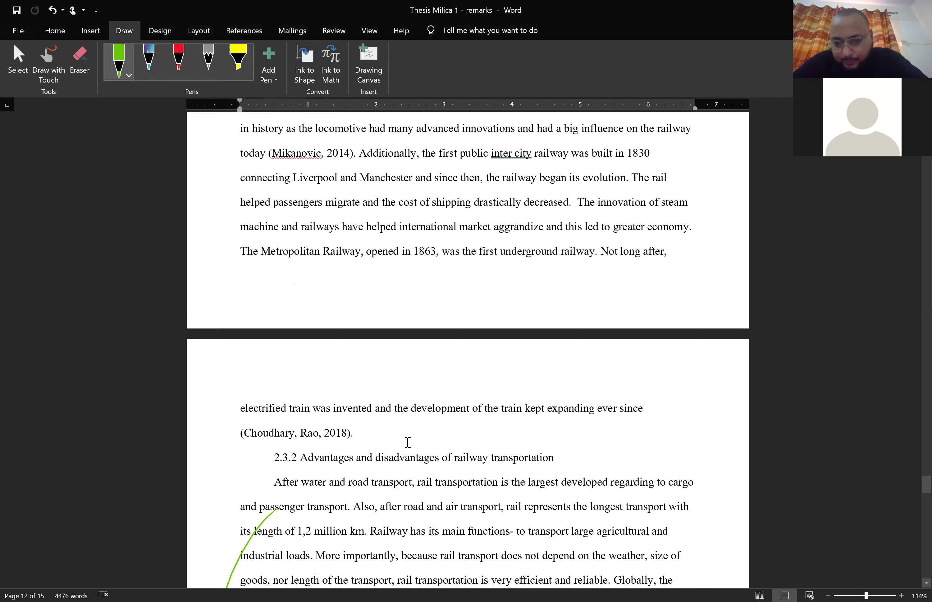
scroll(407, 442, down, 1)
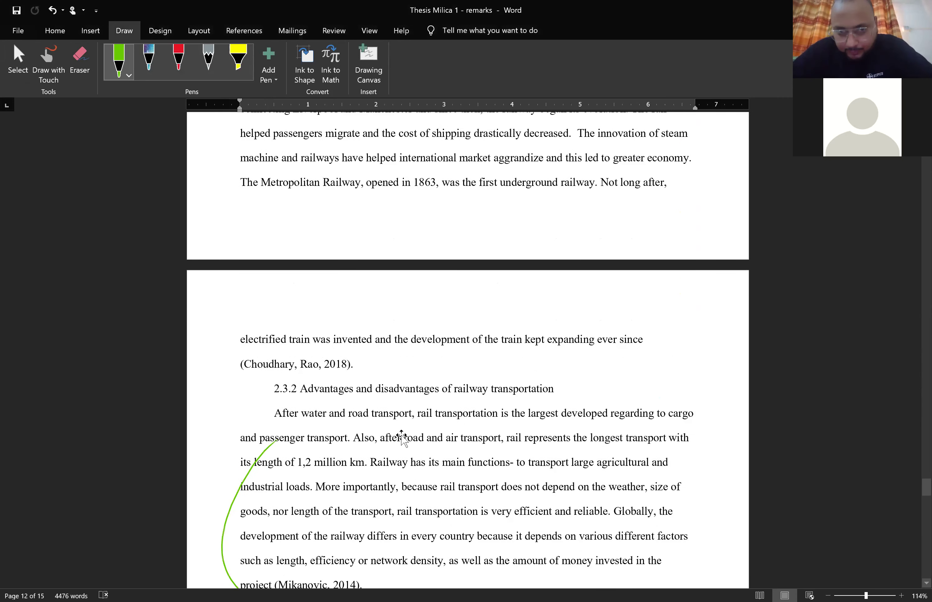
scroll(401, 435, down, 20)
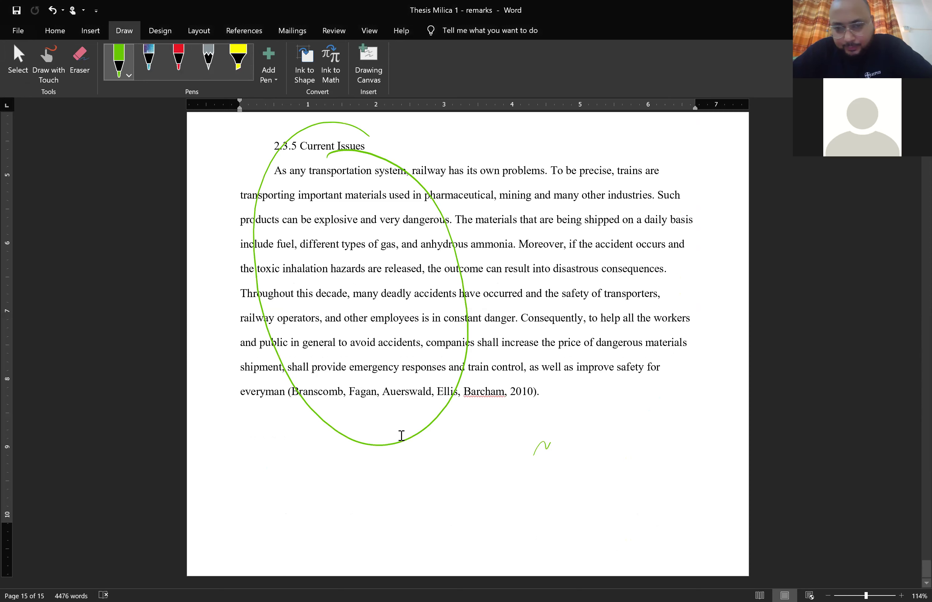